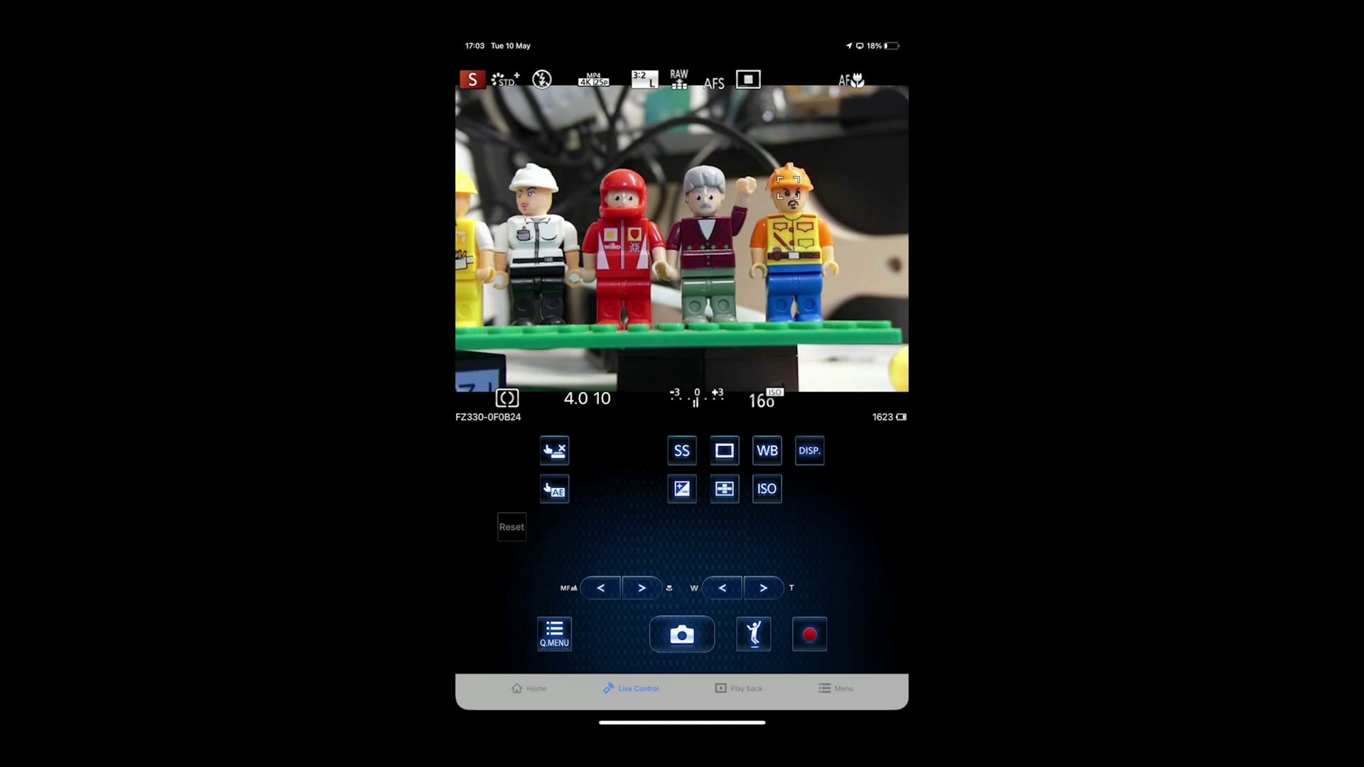
# - Raise the shutter speed from 10 to 13 (aperture 3.5), refocus at the right edge, and take a photo
pyautogui.click(681, 450)
pyautogui.moveTo(710, 566); pyautogui.dragTo(709, 550)
pyautogui.click(880, 274)
pyautogui.click(682, 634)
# - Record a short movie clip, then go to the app's Home screen from the quick settings menu
pyautogui.click(810, 634)
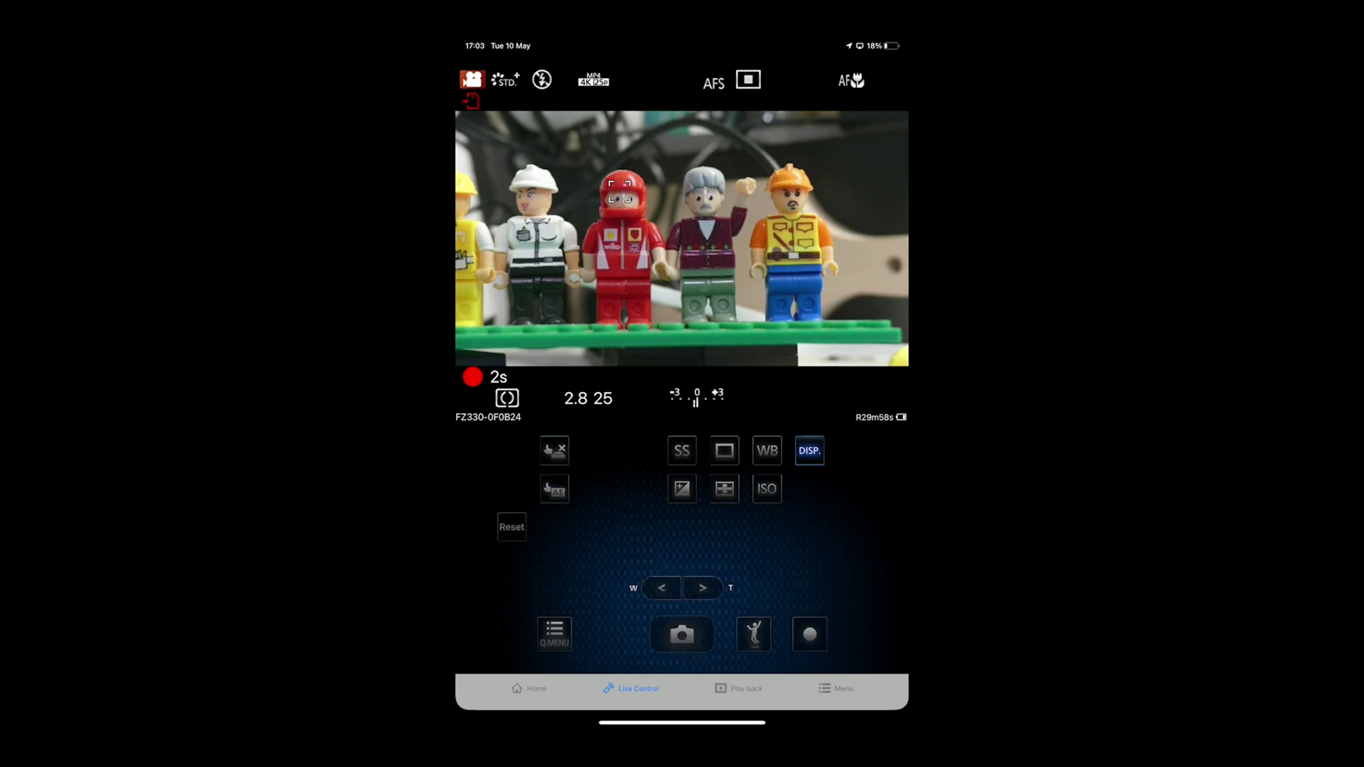
pyautogui.click(555, 633)
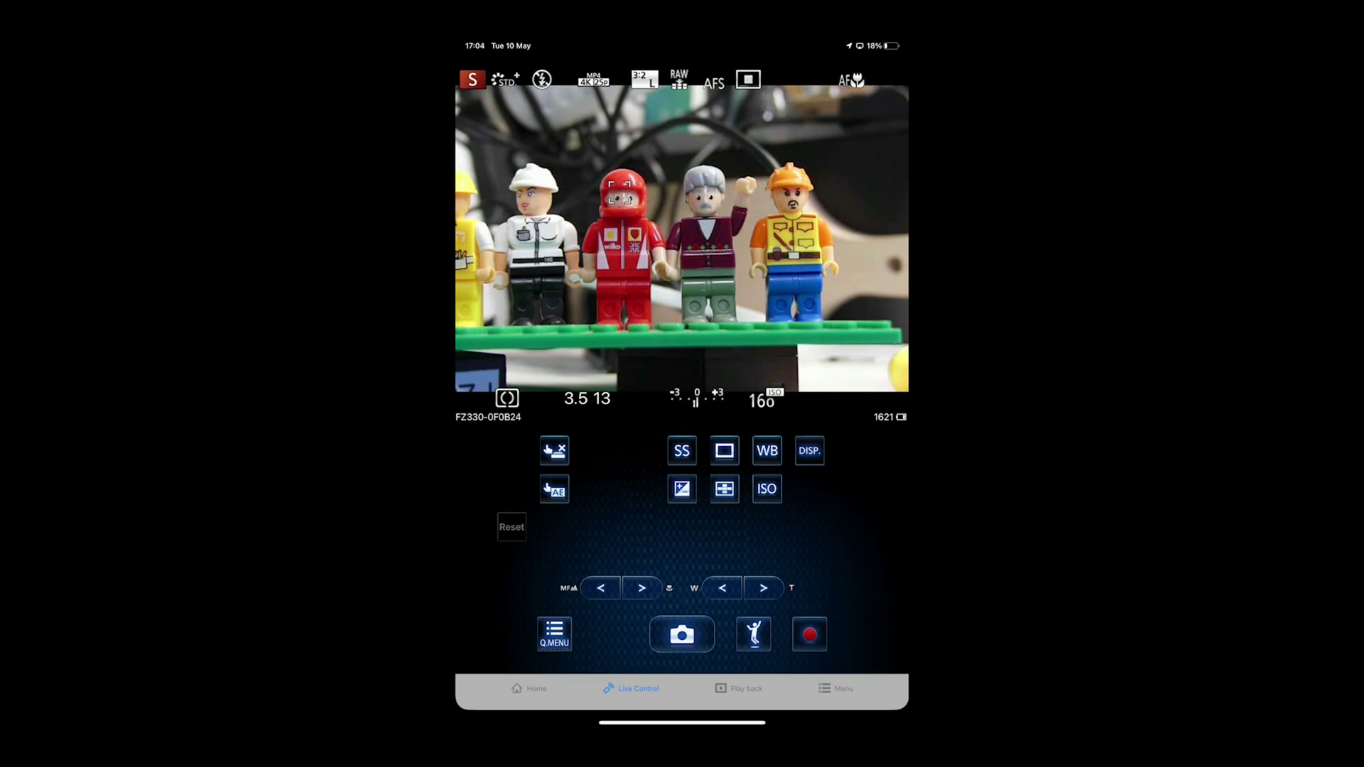
pyautogui.click(529, 688)
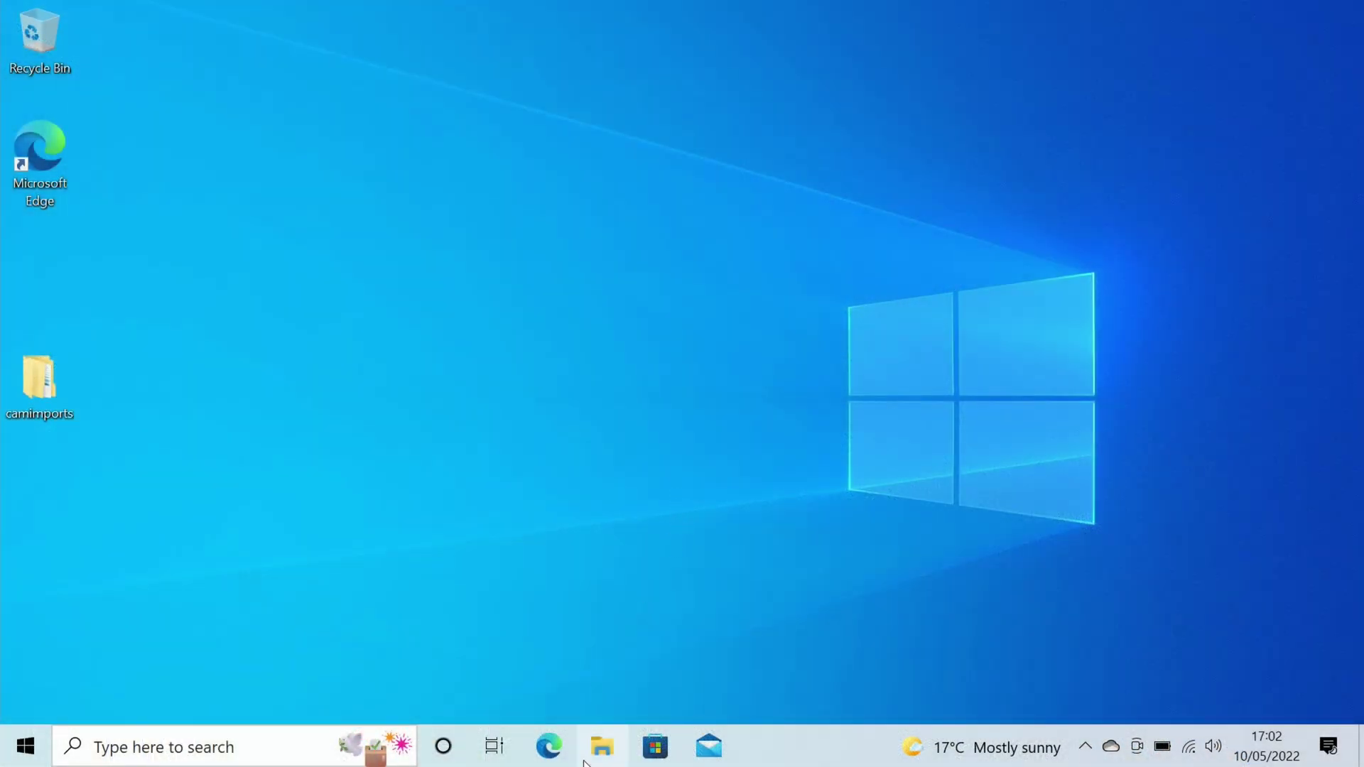
# - Search Microsoft Store for 'lmaster' and open the LMaster app page
pyautogui.click(655, 746)
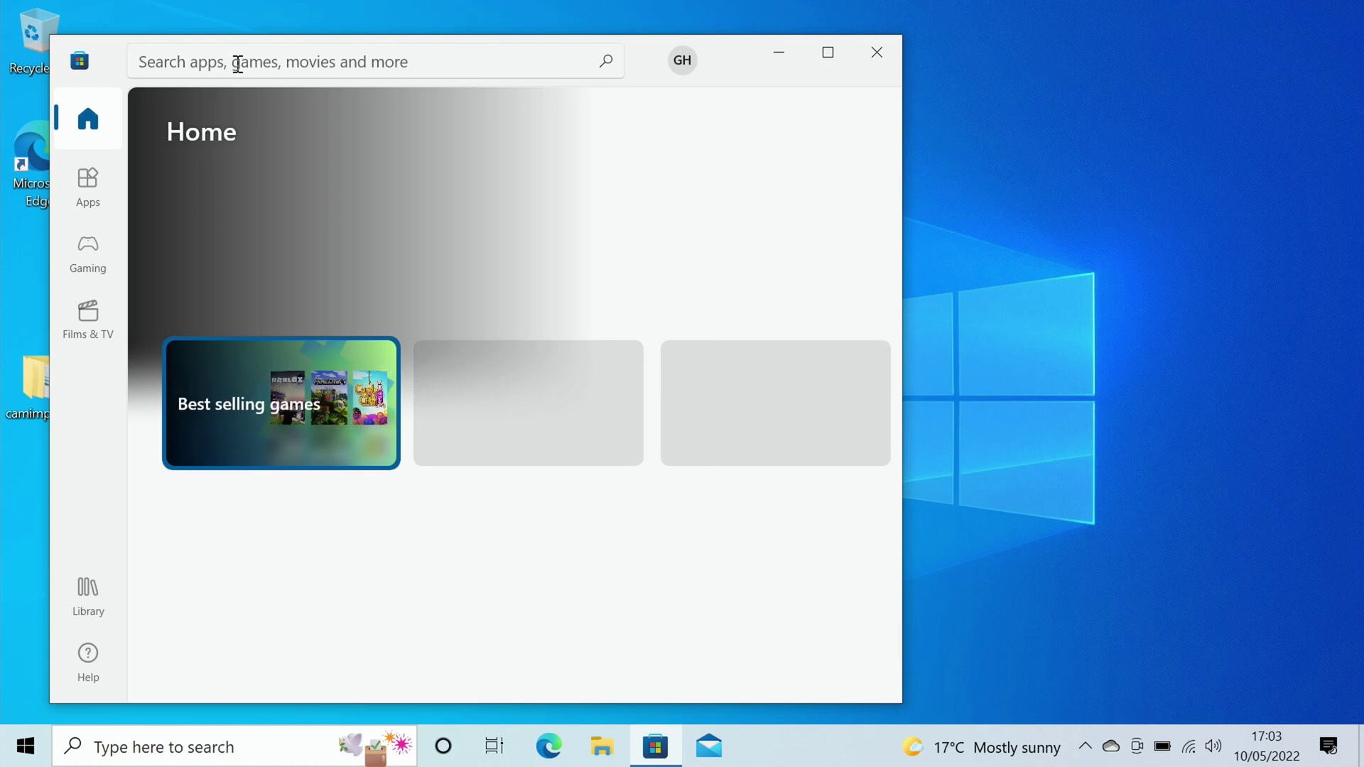
pyautogui.click(237, 64)
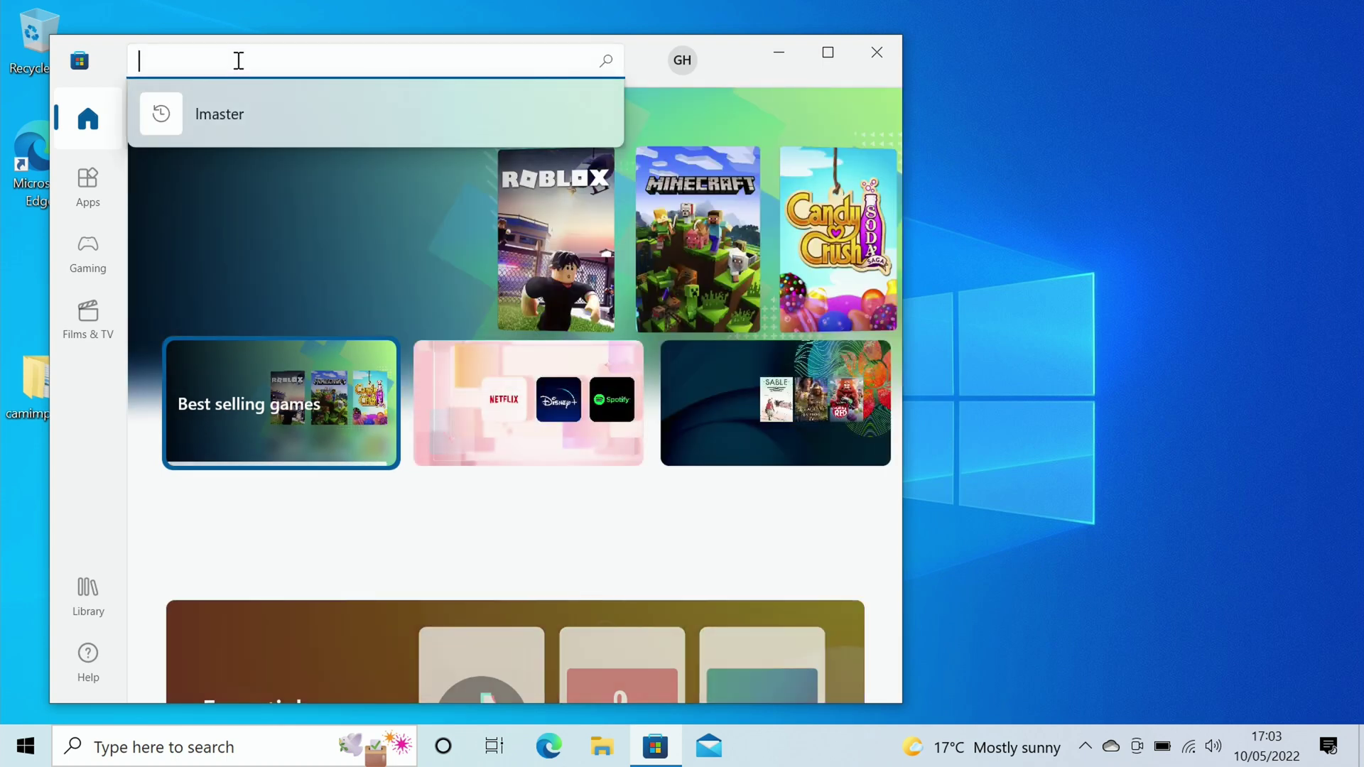
pyautogui.write('Imas')
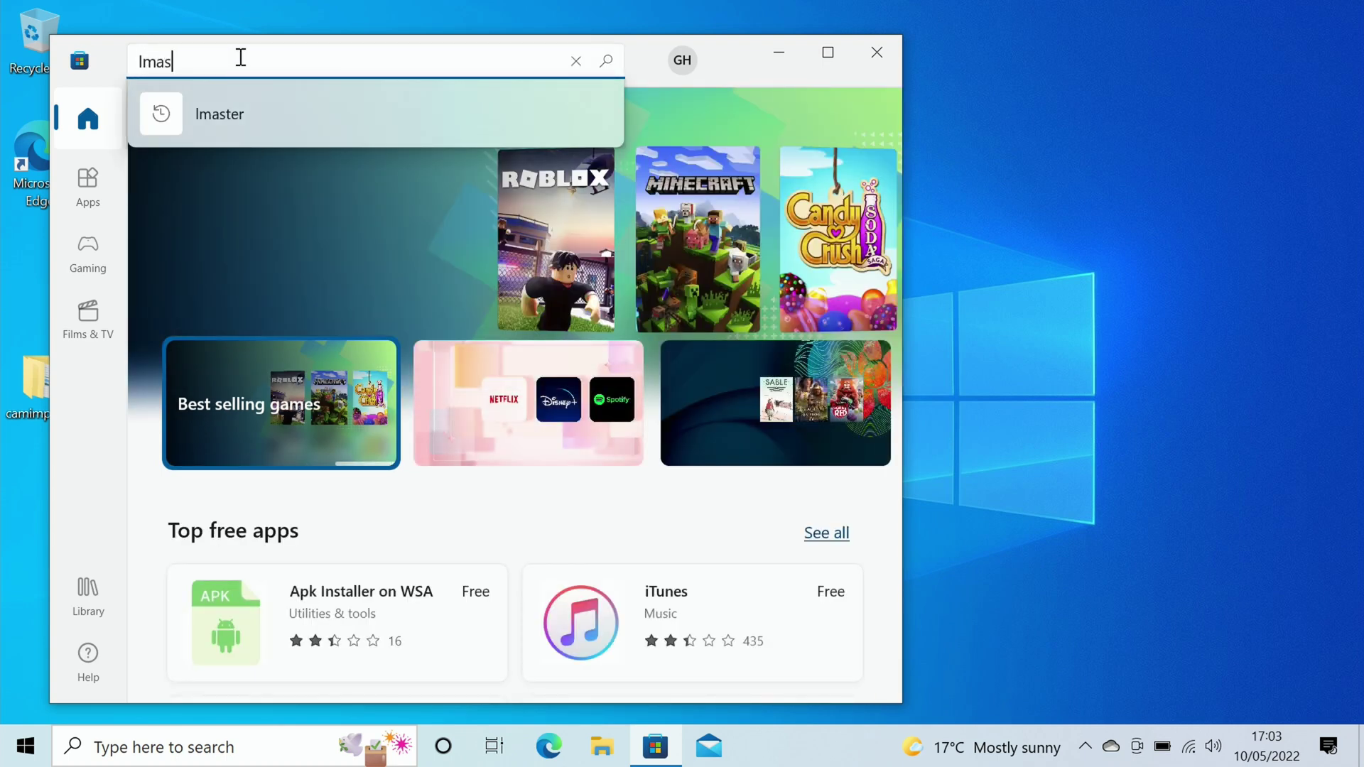
pyautogui.write('ter')
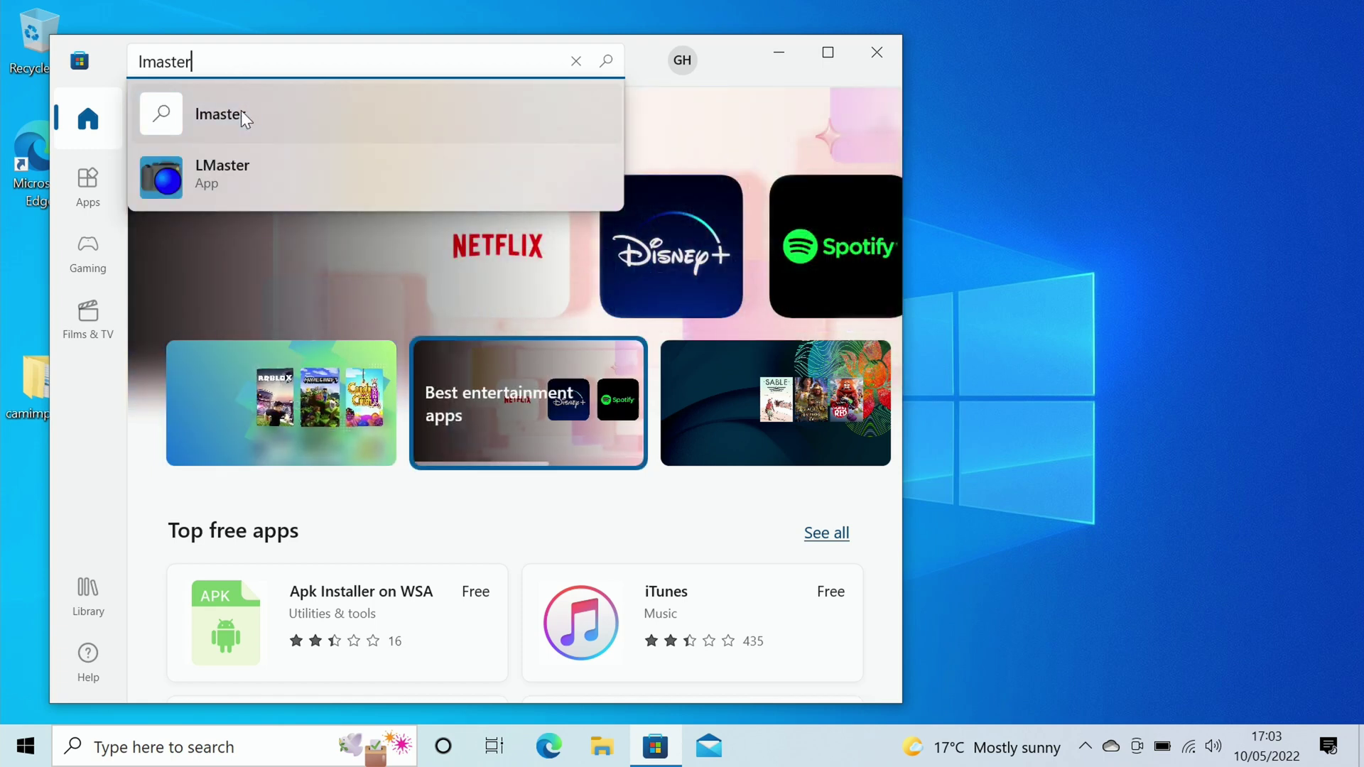
pyautogui.click(220, 189)
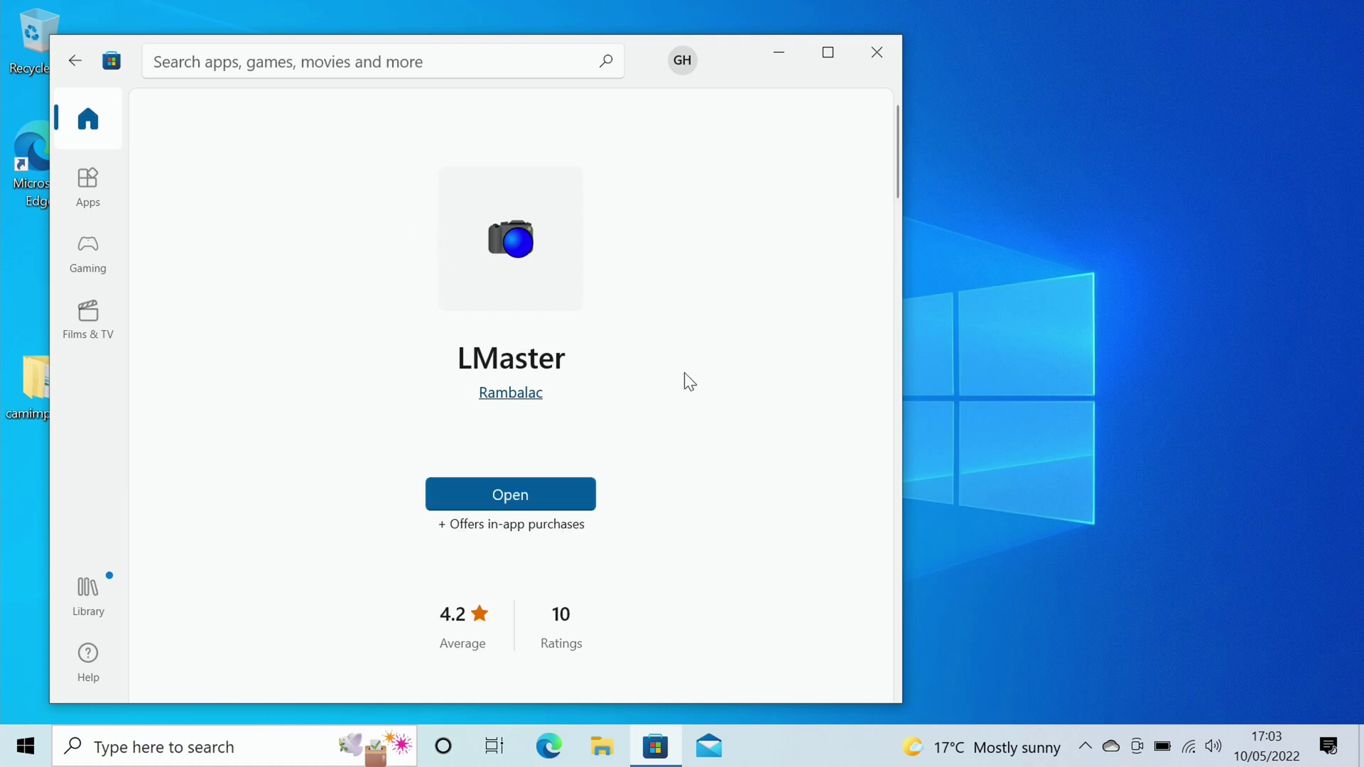
# - Scroll the LMaster store page down to its Description and Features sections
pyautogui.scroll(-5, 699, 359)
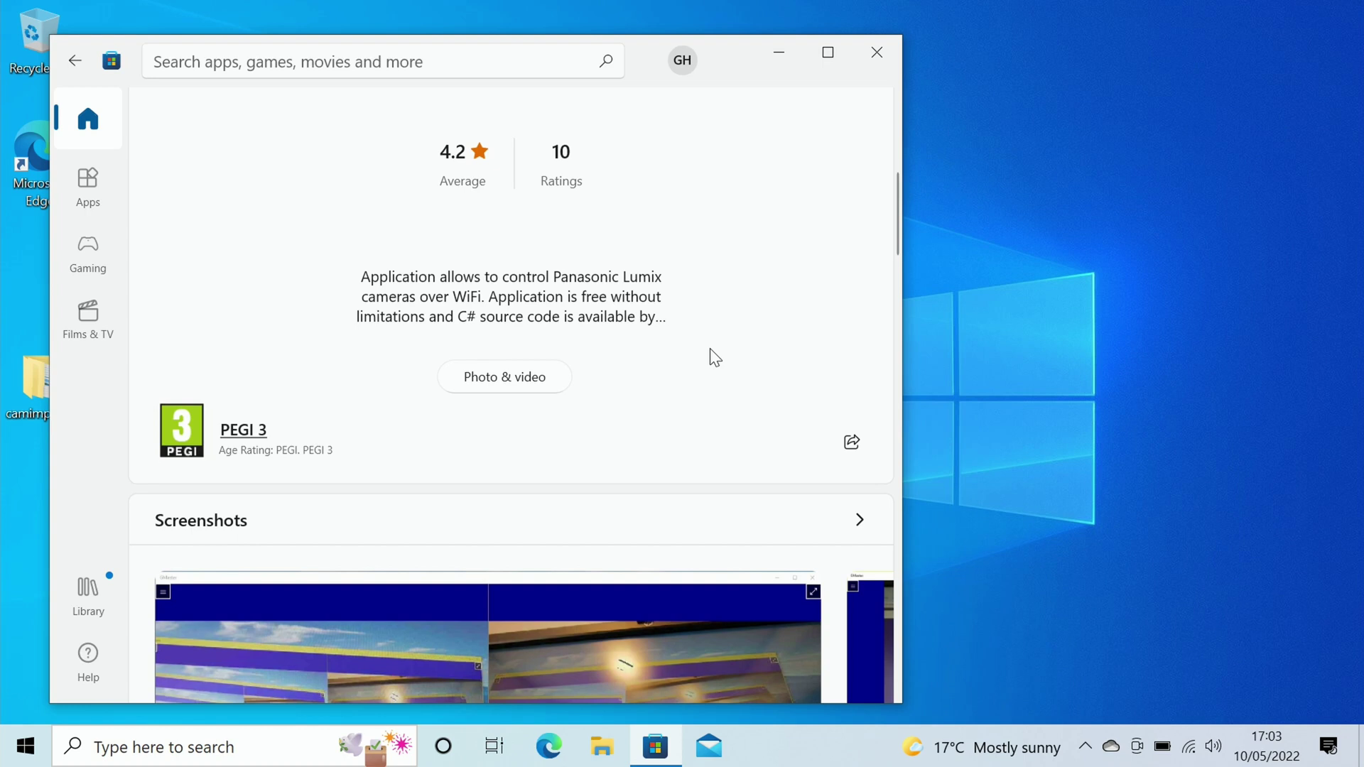
pyautogui.scroll(1, 713, 326)
pyautogui.scroll(-6, 713, 326)
pyautogui.scroll(-5, 725, 321)
pyautogui.scroll(-5, 724, 311)
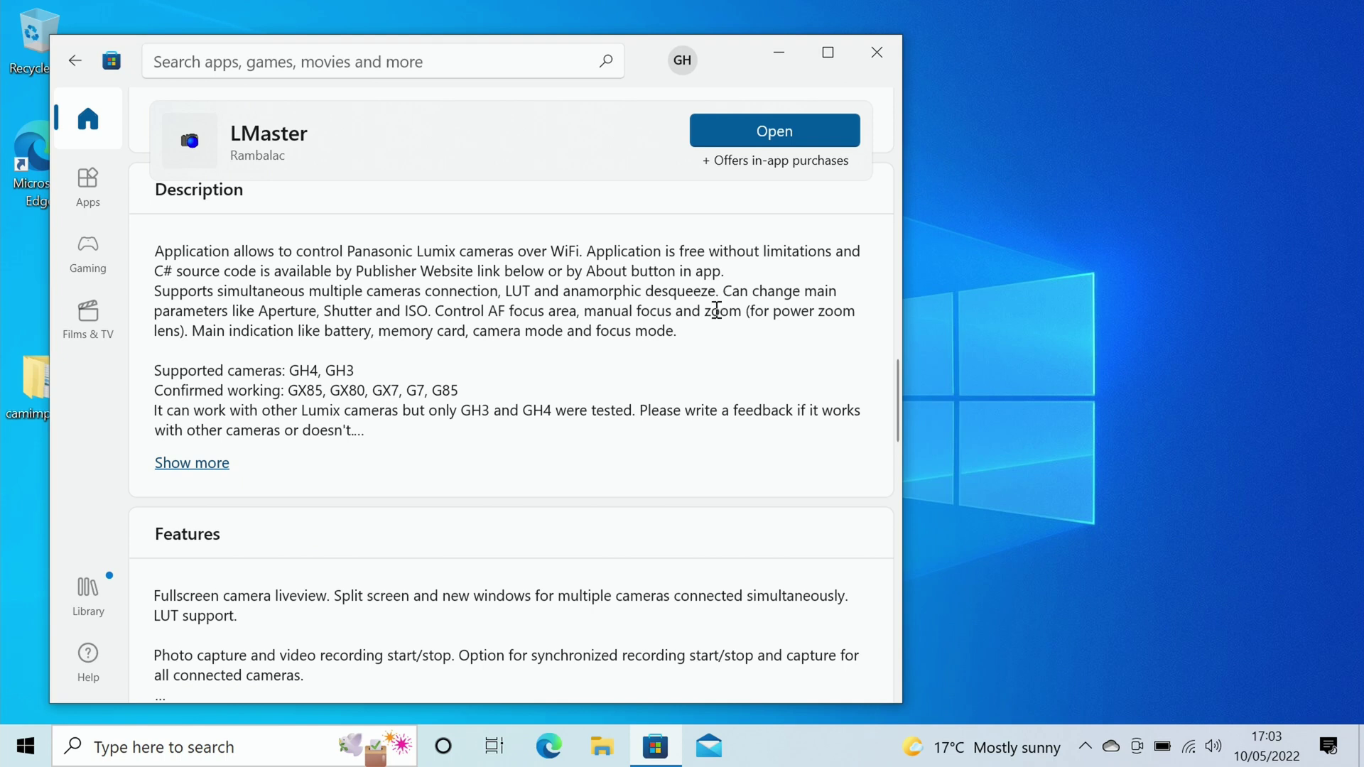
pyautogui.scroll(-2, 717, 311)
pyautogui.scroll(2, 719, 314)
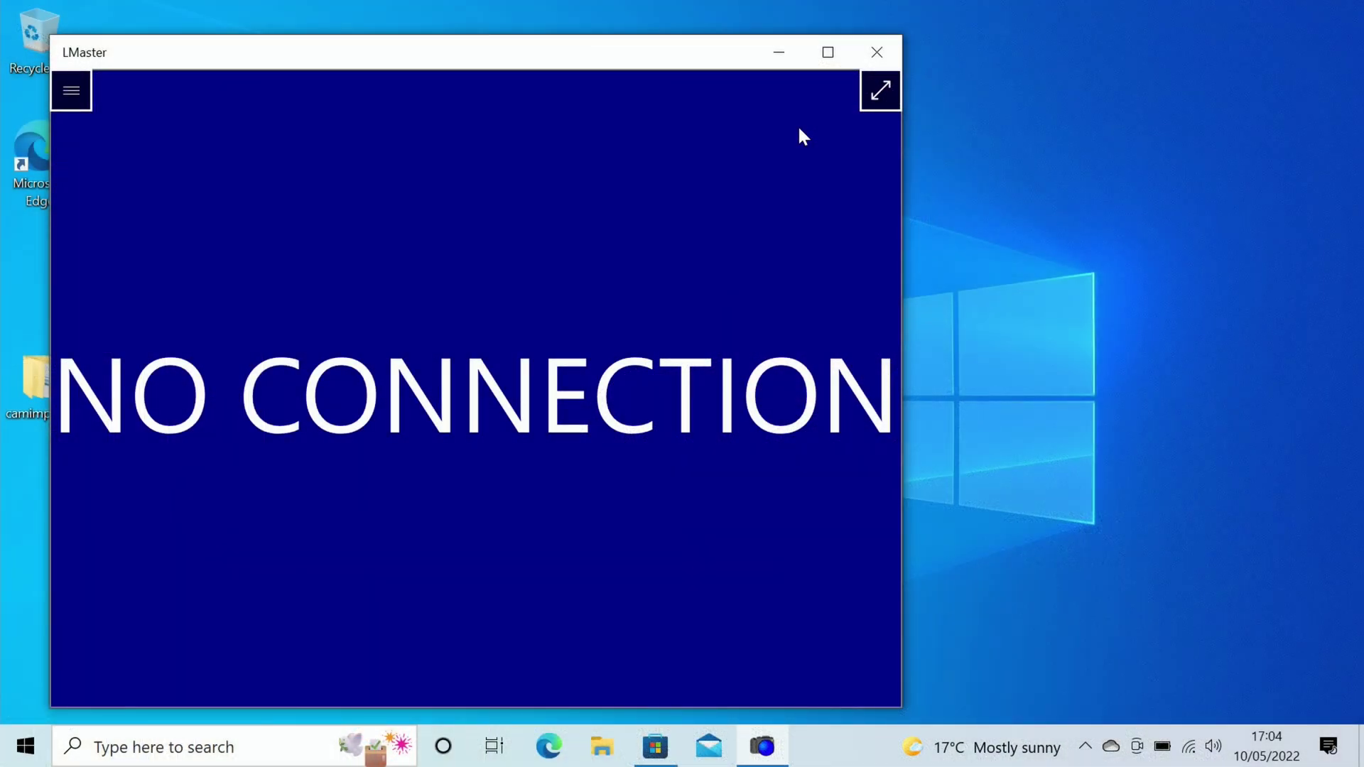
# - Move the LMaster window up and to the right on the screen
pyautogui.moveTo(729, 59); pyautogui.dragTo(799, 38)
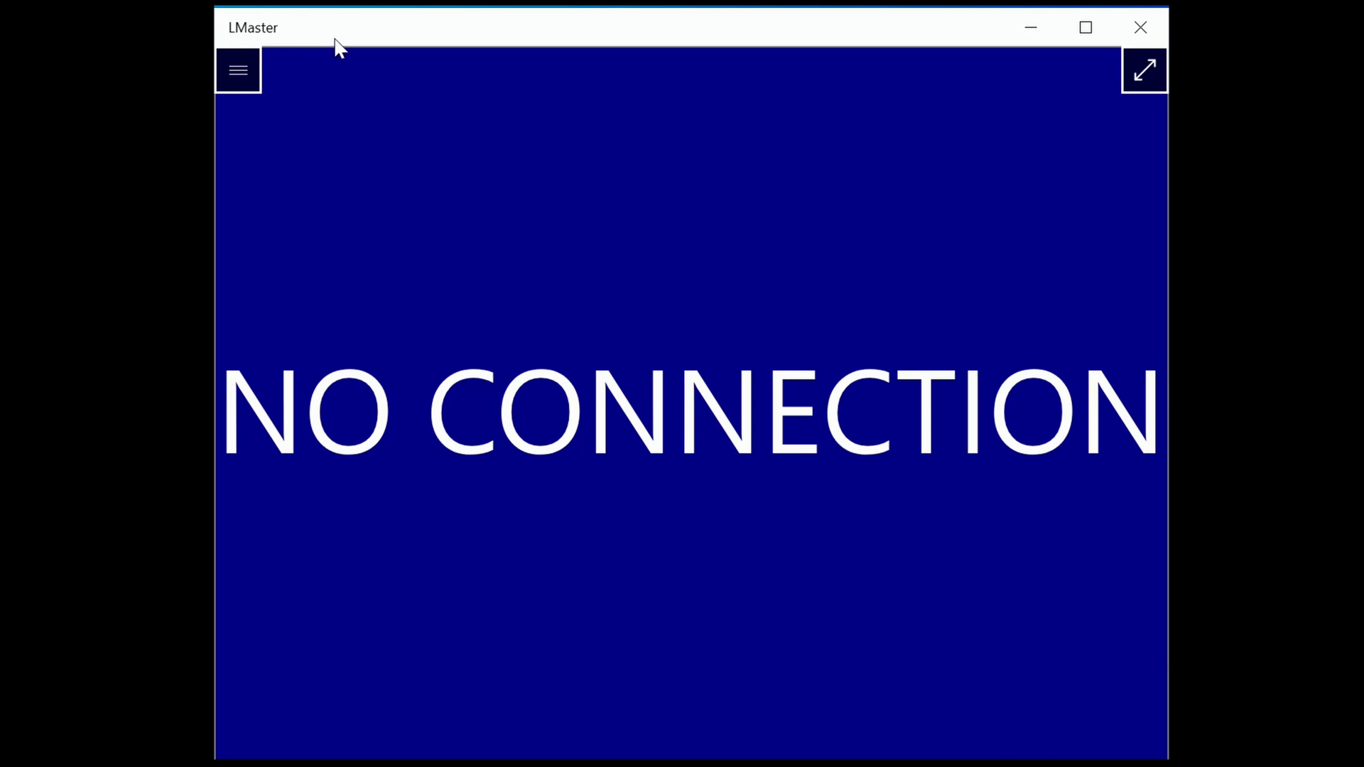
# - Connect LMaster to the FZ82-F90F6F camera's WiFi access point and return to the live view
pyautogui.click(237, 68)
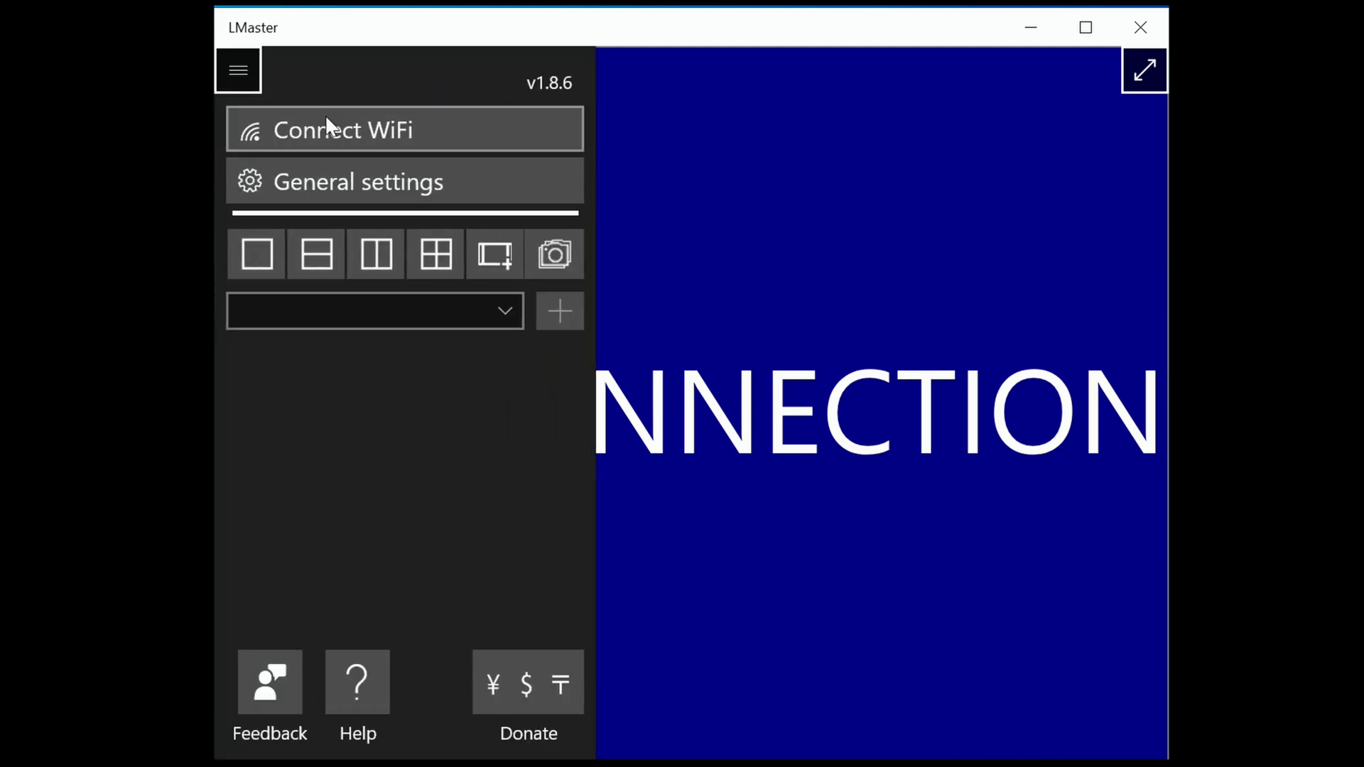
pyautogui.click(356, 131)
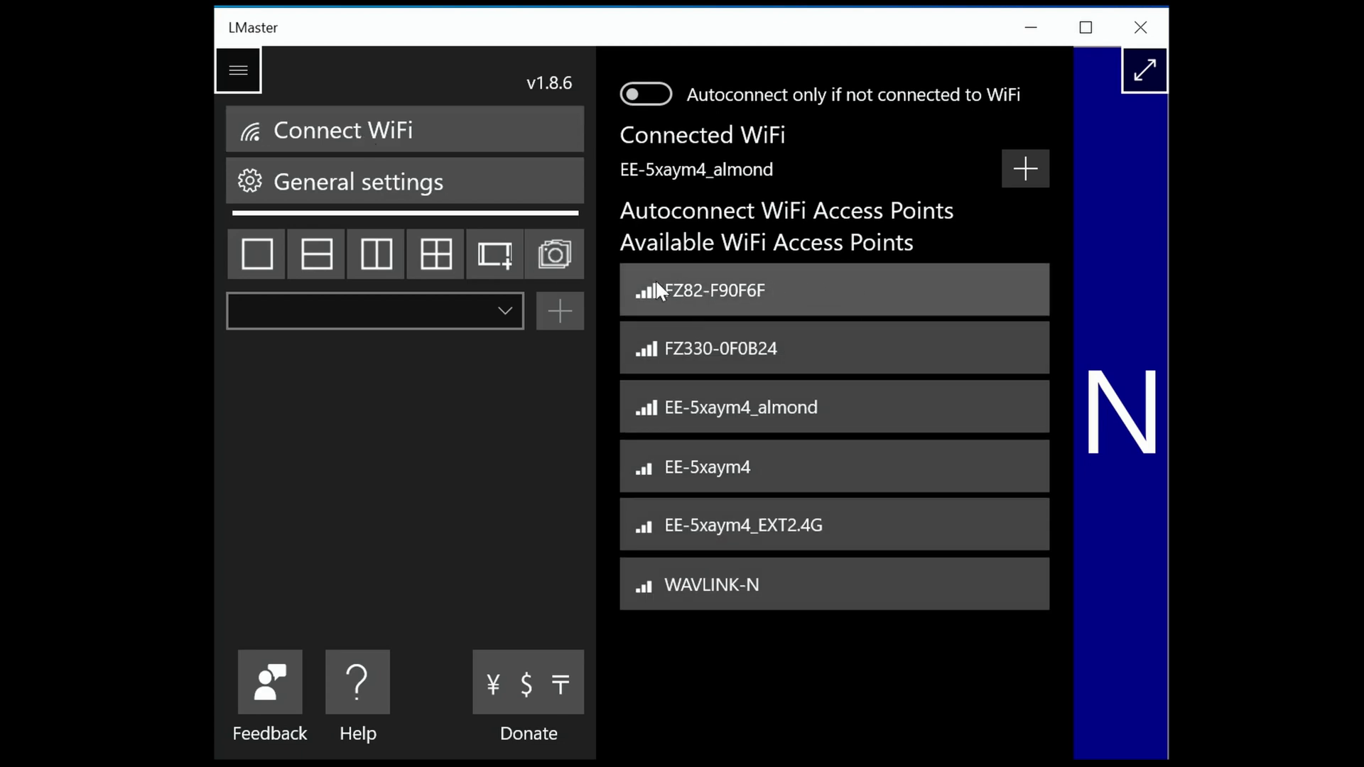
pyautogui.click(777, 284)
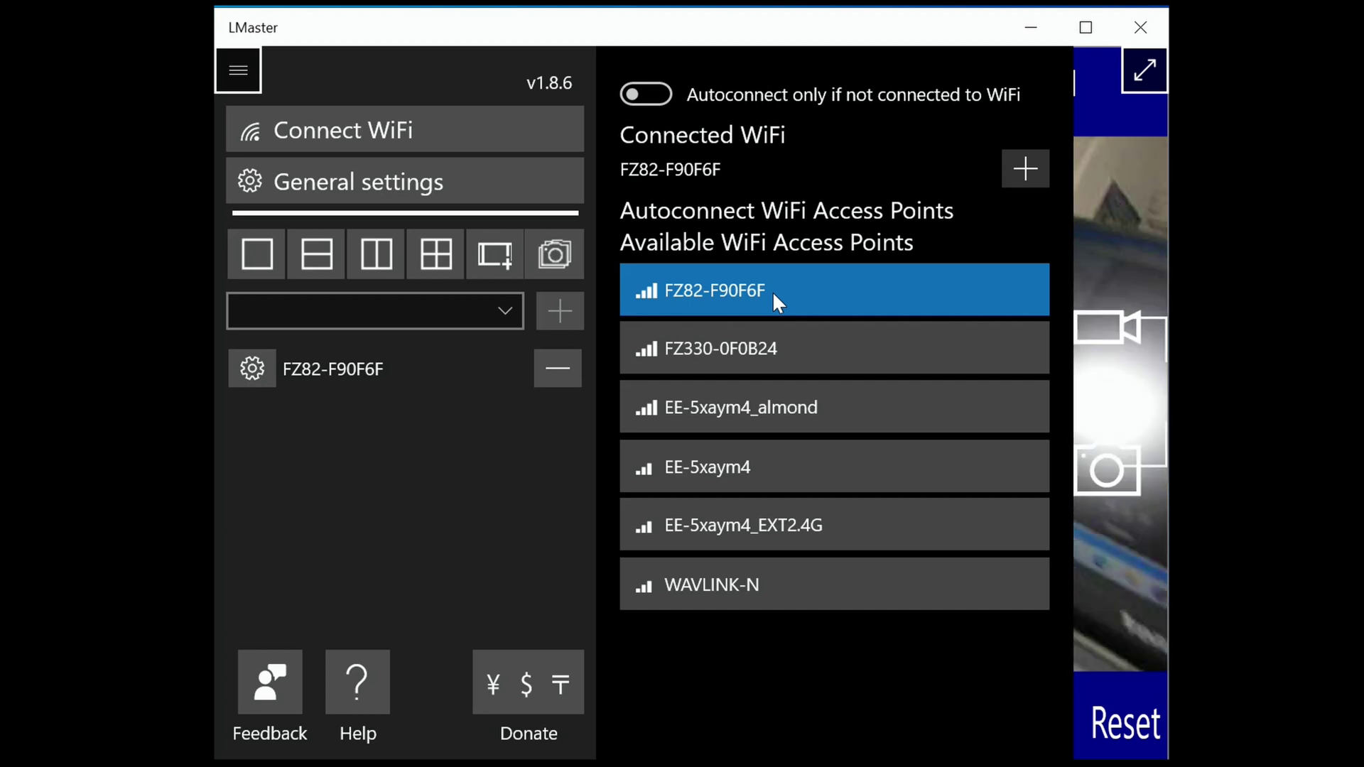
pyautogui.click(1115, 198)
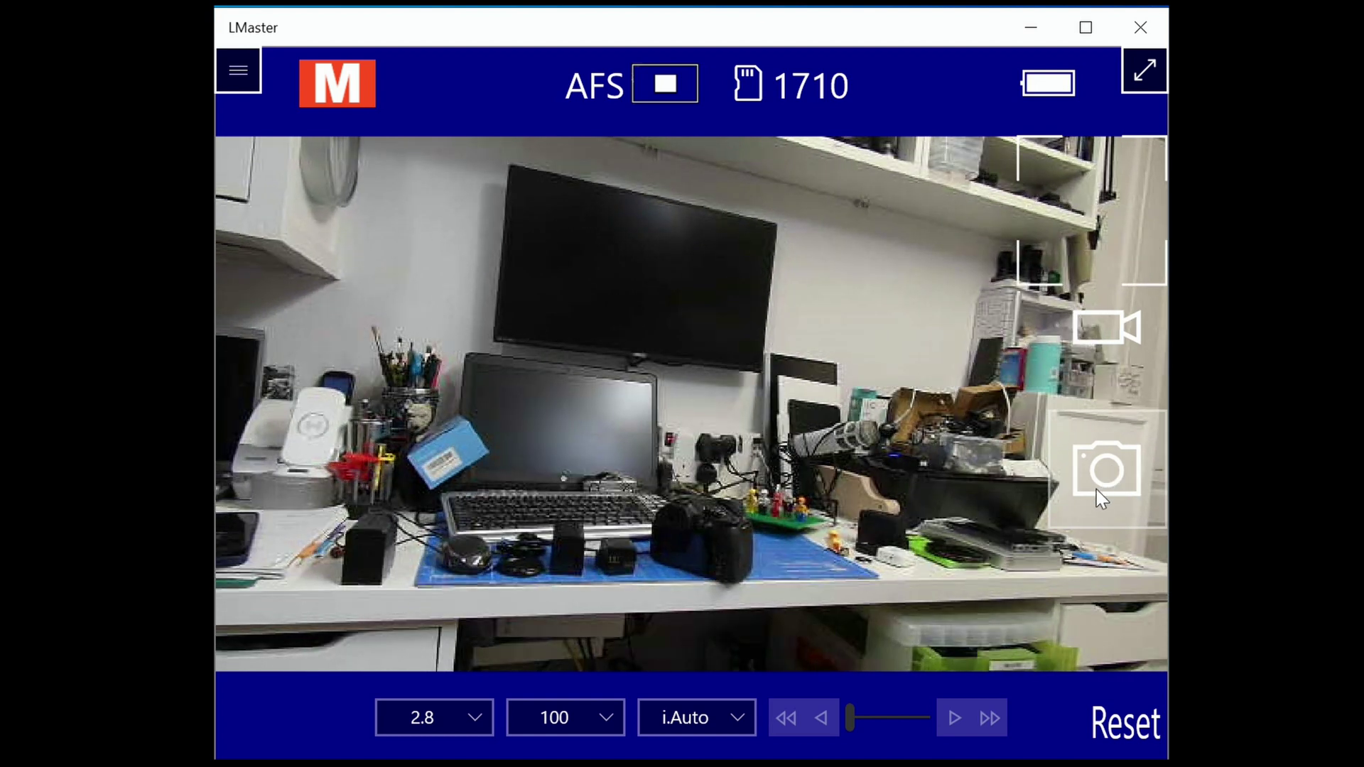
# - Take two photos, then set the aperture to 4.0 and the shutter speed to 400
pyautogui.click(1111, 463)
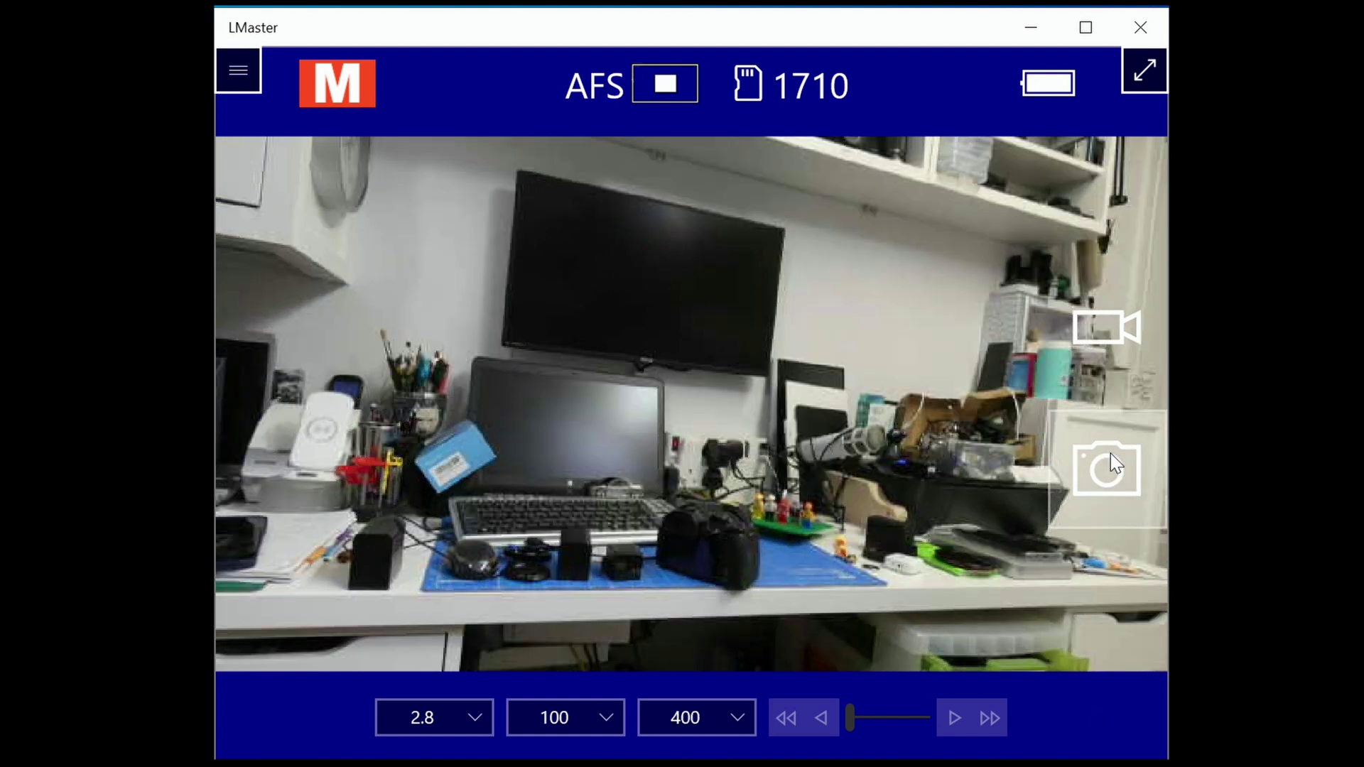
pyautogui.click(1109, 334)
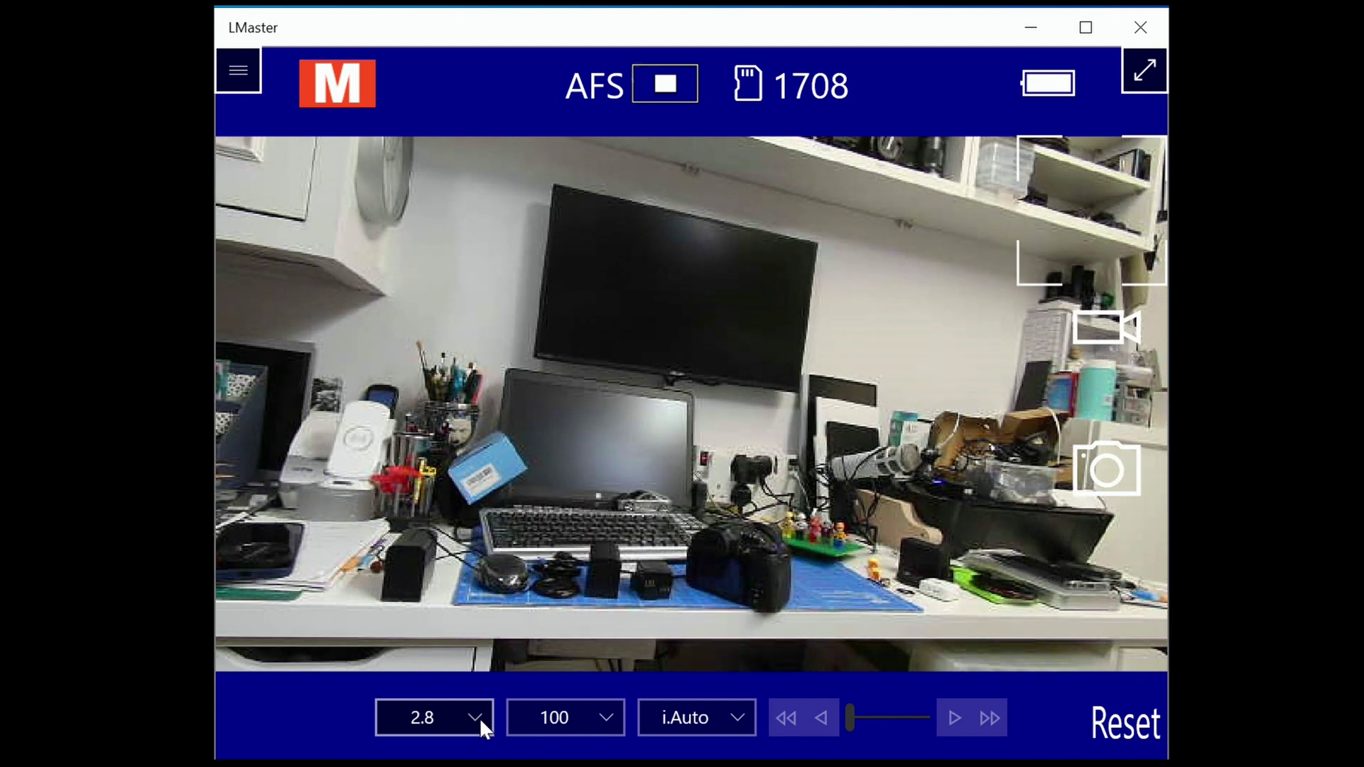
pyautogui.click(480, 717)
pyautogui.click(418, 568)
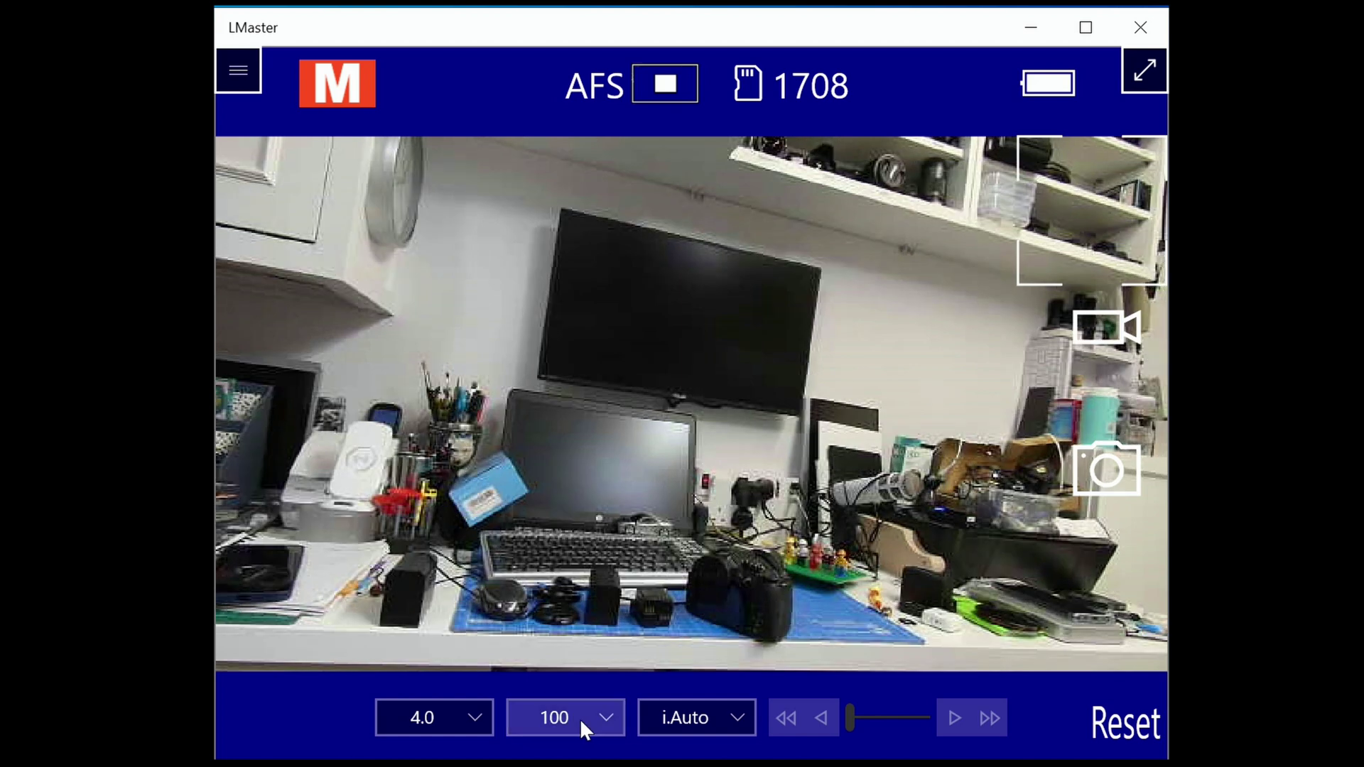
pyautogui.click(579, 718)
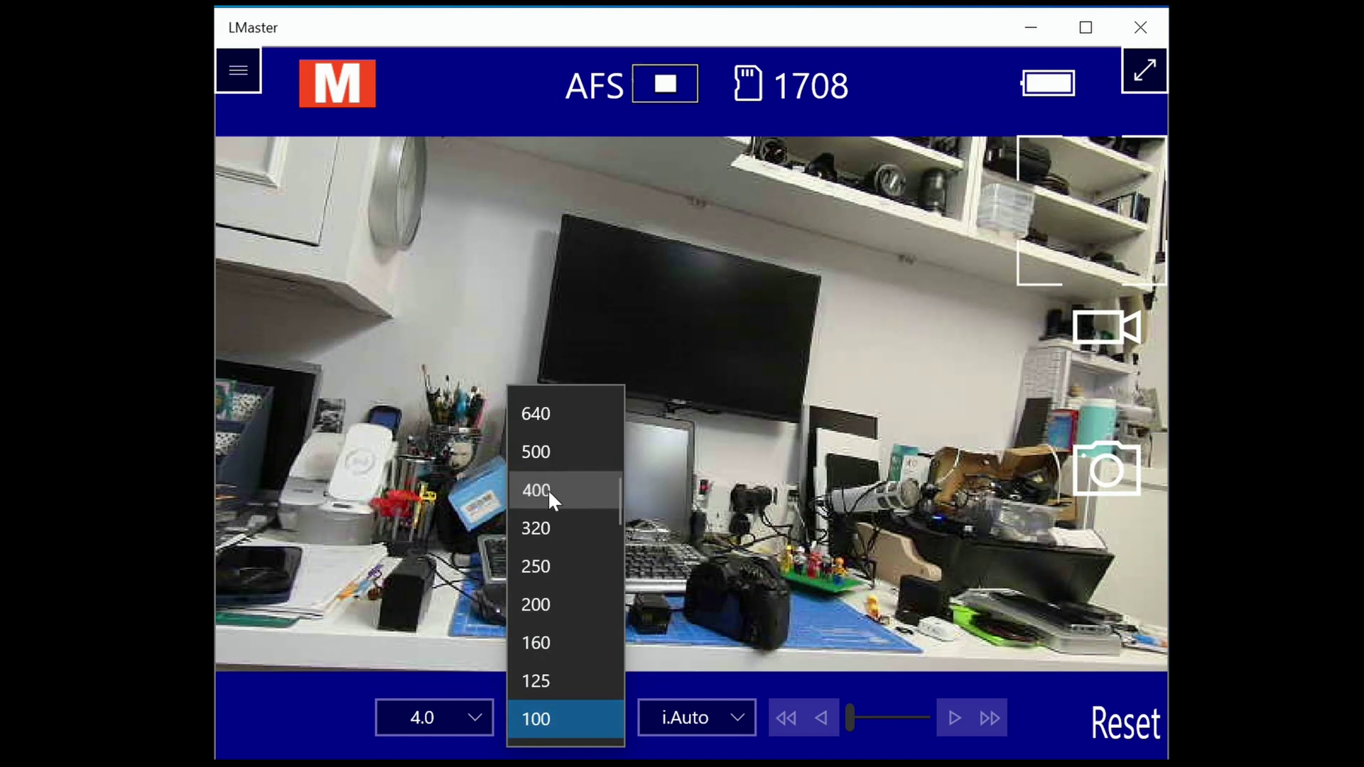
pyautogui.click(548, 490)
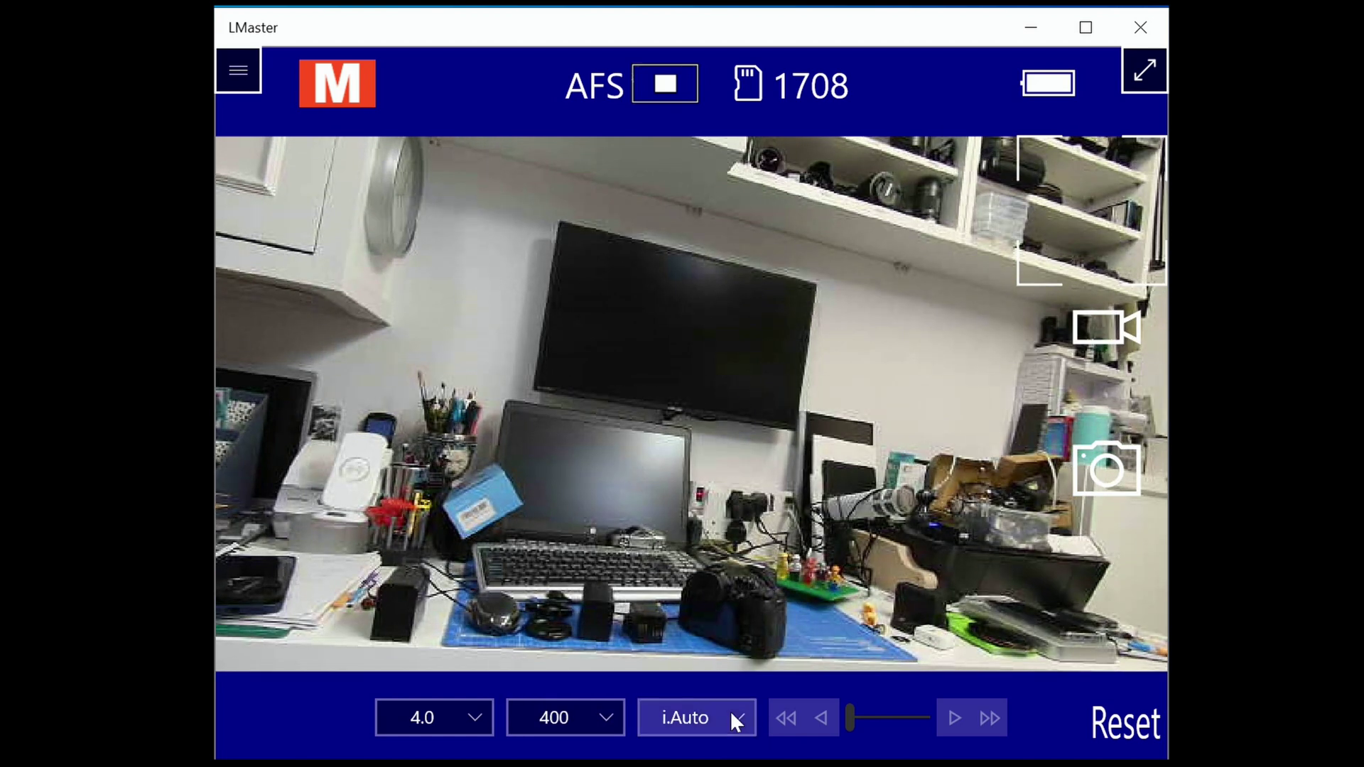
# - Keep ISO on i.Auto and nudge the manual focus one step
pyautogui.click(730, 710)
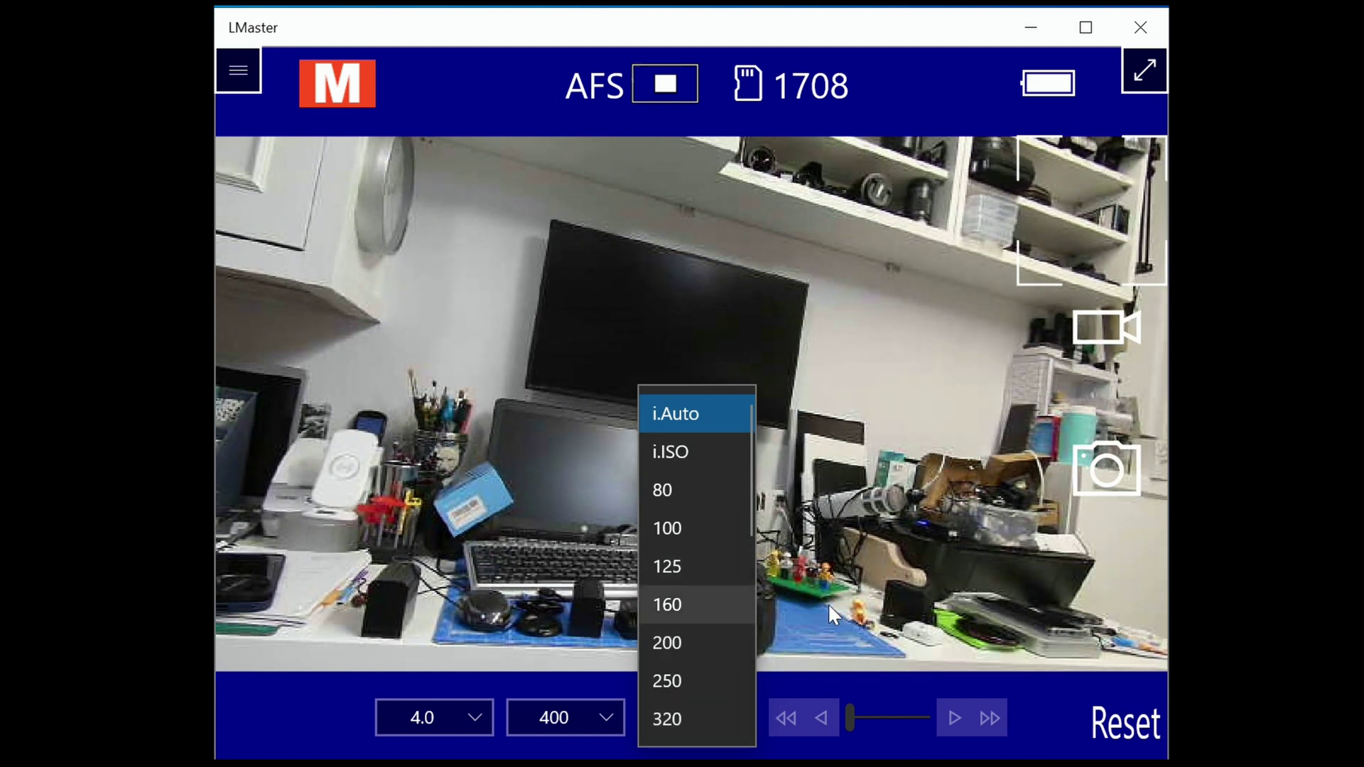
pyautogui.click(890, 700)
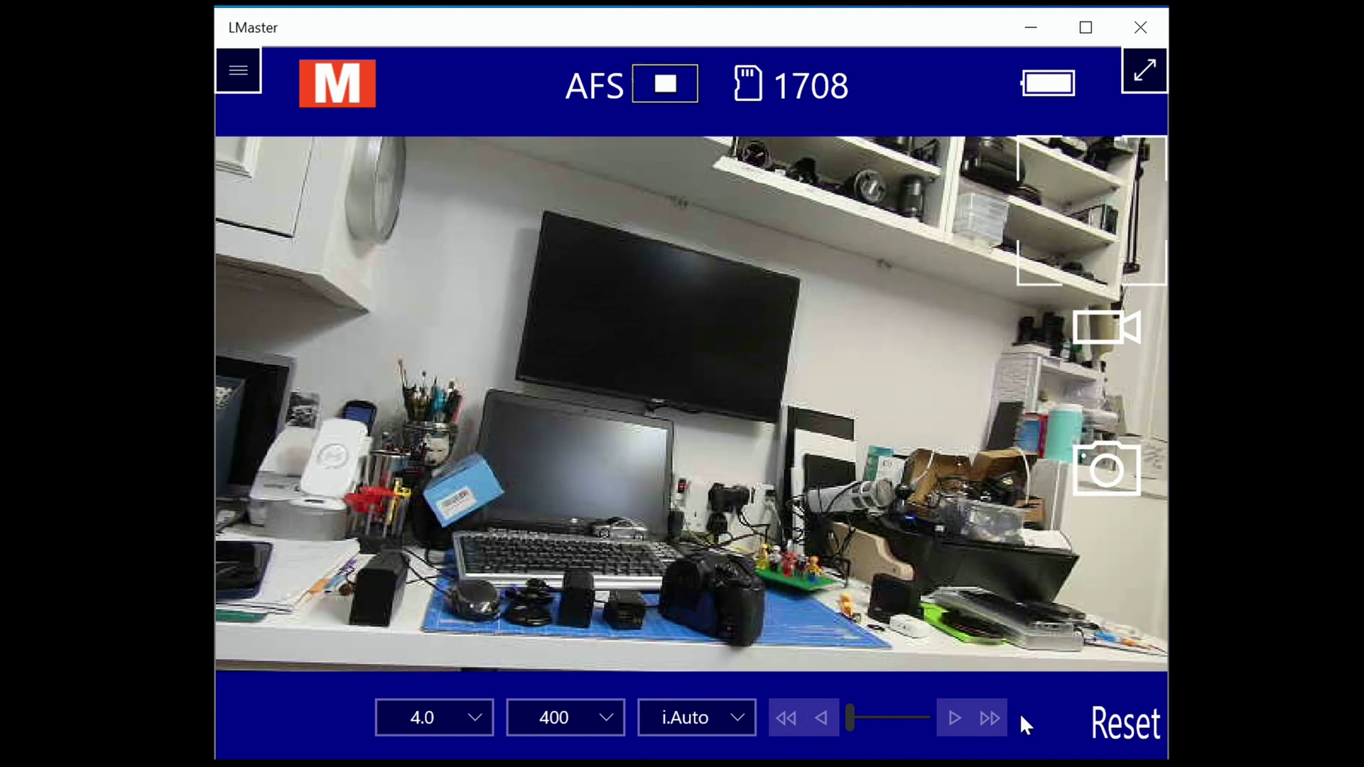
pyautogui.click(952, 714)
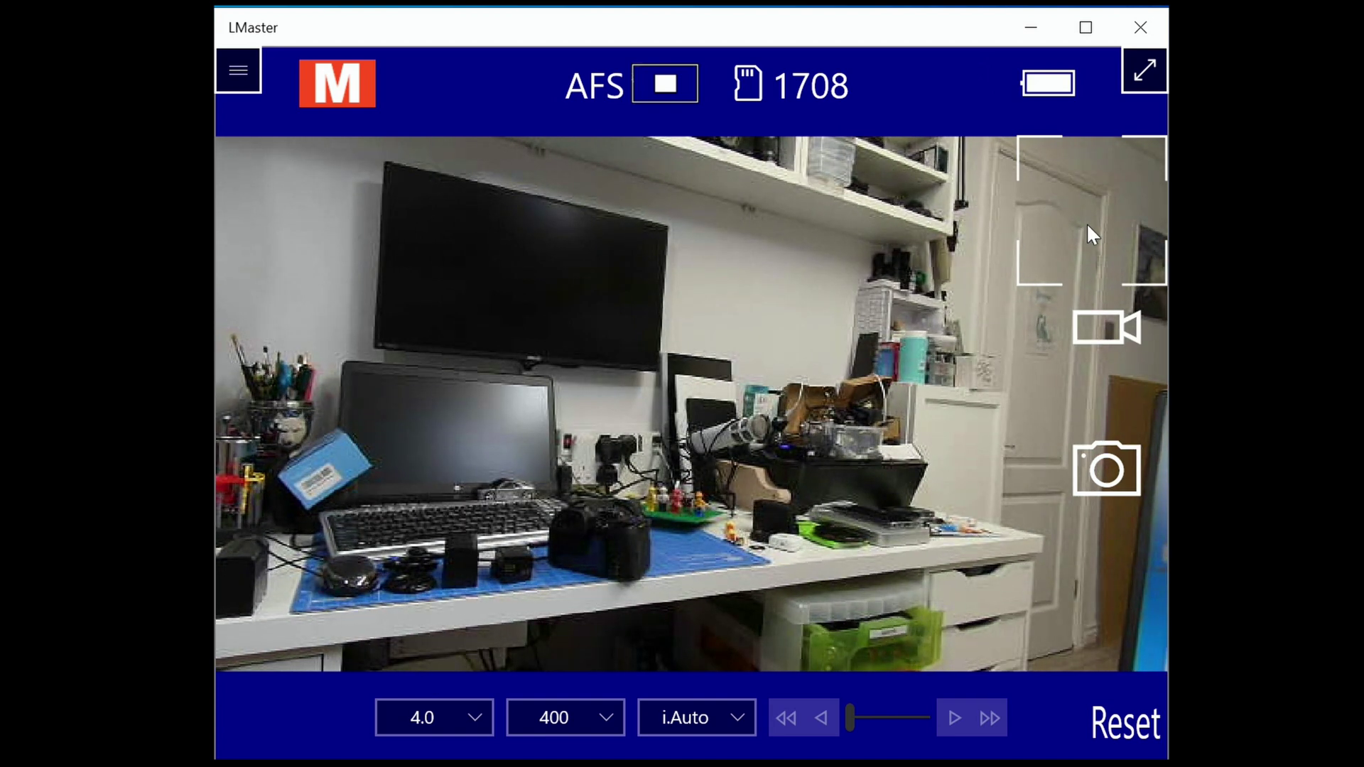
# - Move the autofocus area to the centre, bottom-right, desk and lower left, then reset it to centre
pyautogui.moveTo(1086, 223); pyautogui.dragTo(623, 458)
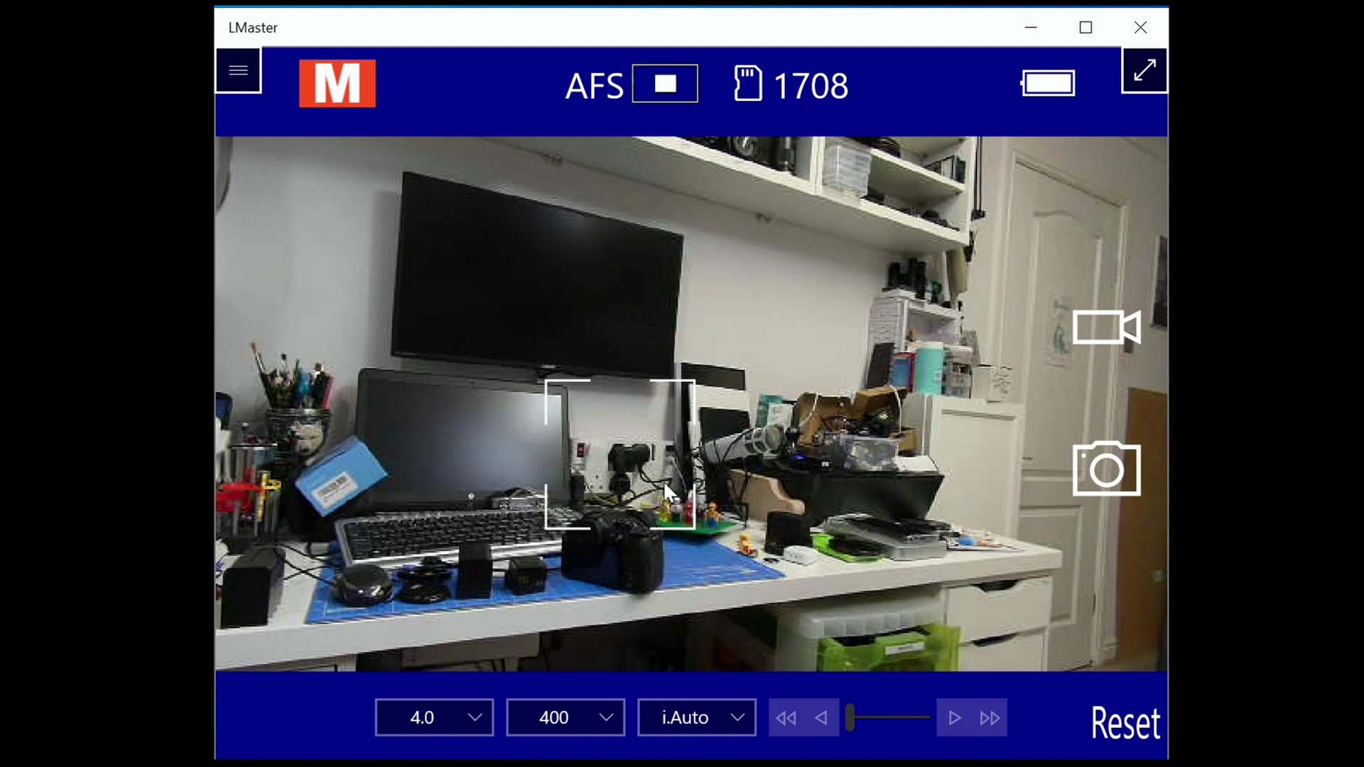
pyautogui.moveTo(658, 445); pyautogui.dragTo(1105, 611)
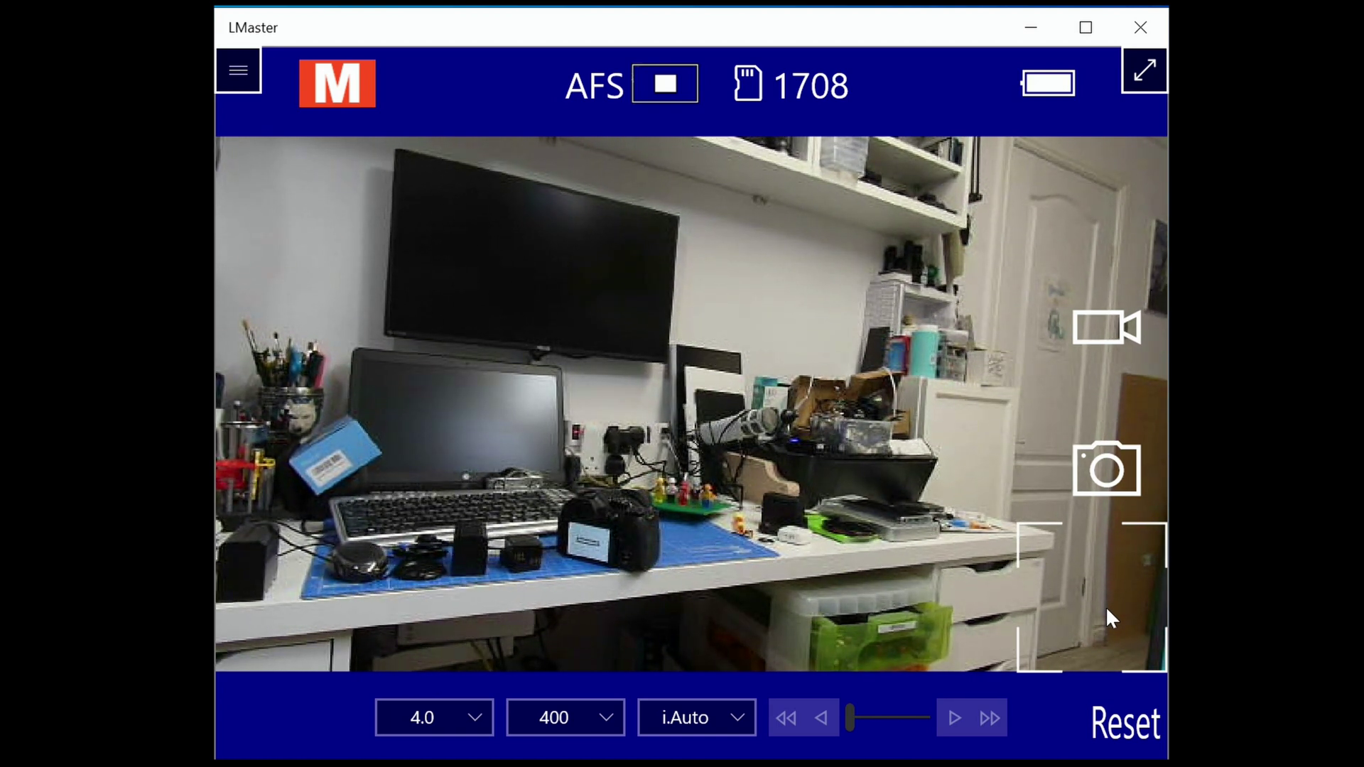
pyautogui.click(658, 517)
pyautogui.click(554, 493)
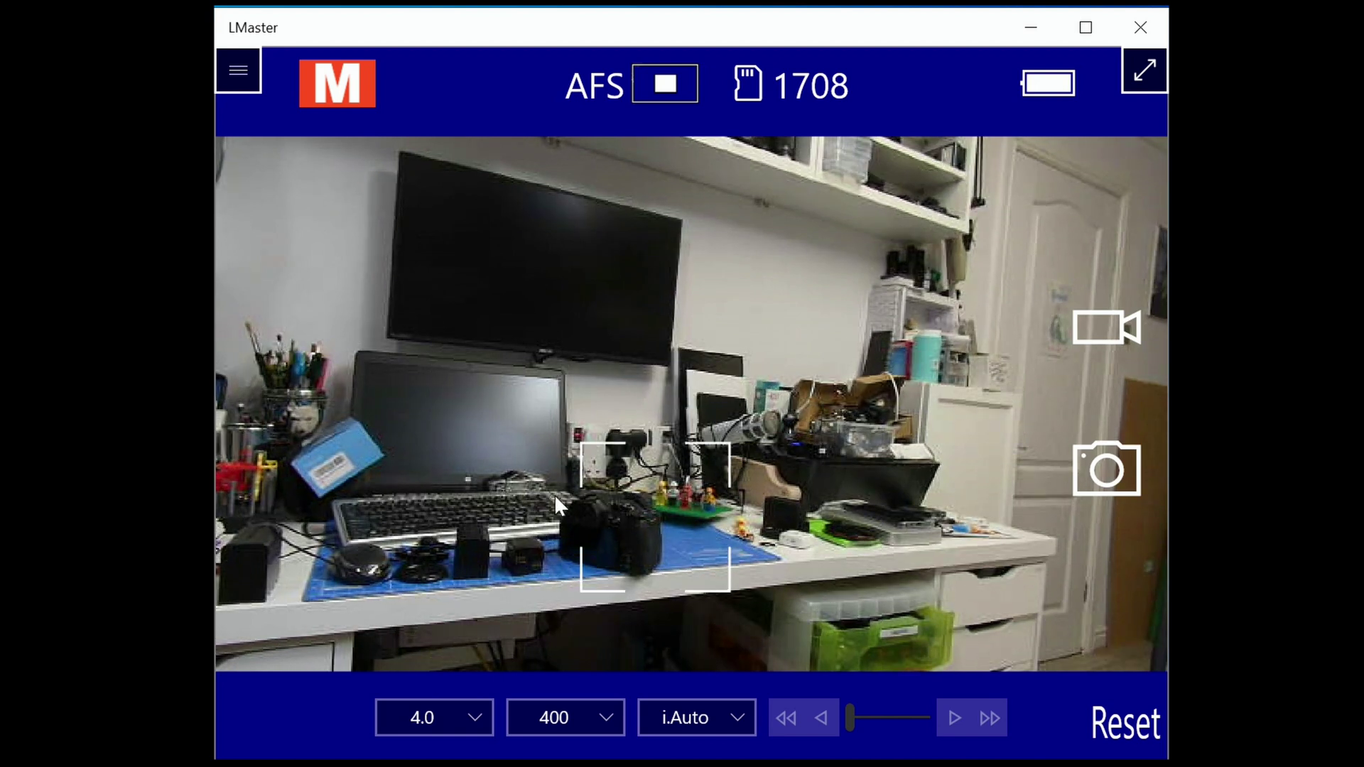
pyautogui.click(434, 500)
pyautogui.click(413, 501)
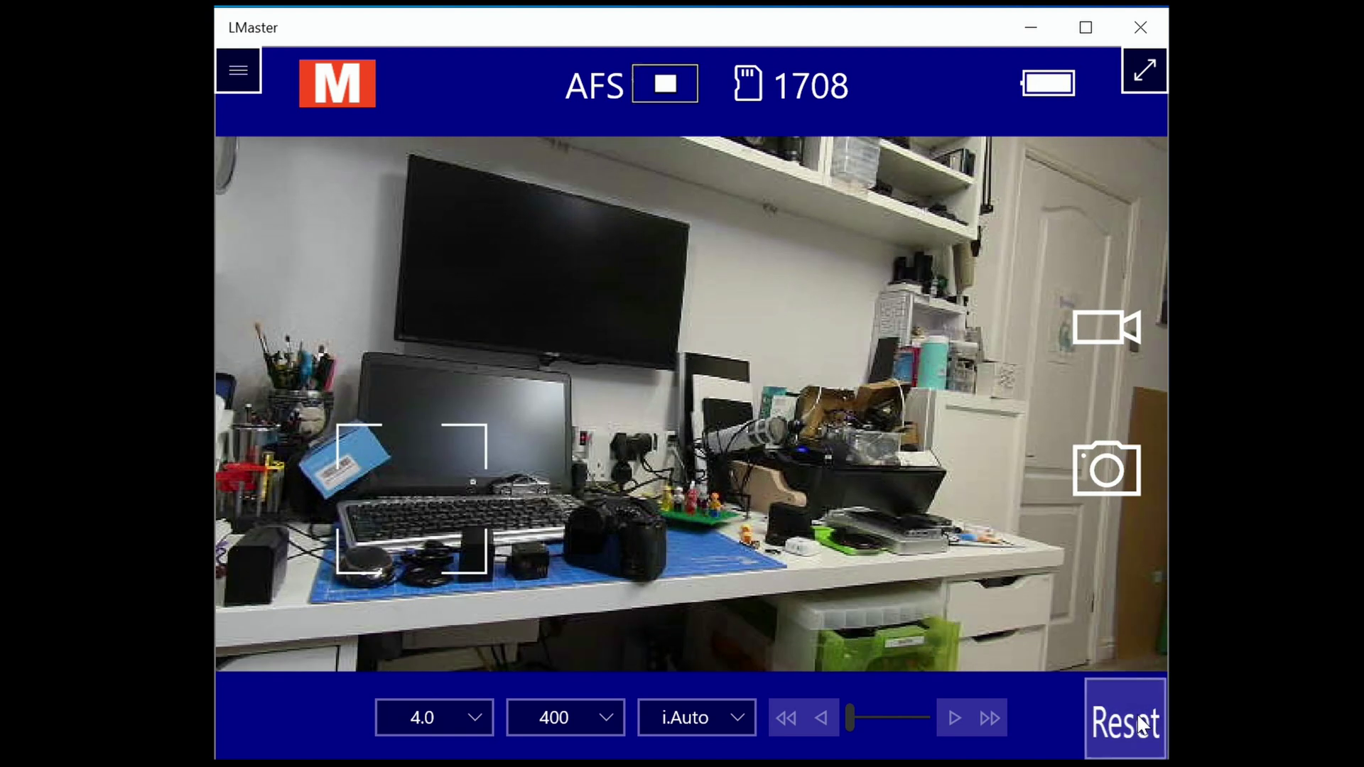
pyautogui.click(1138, 716)
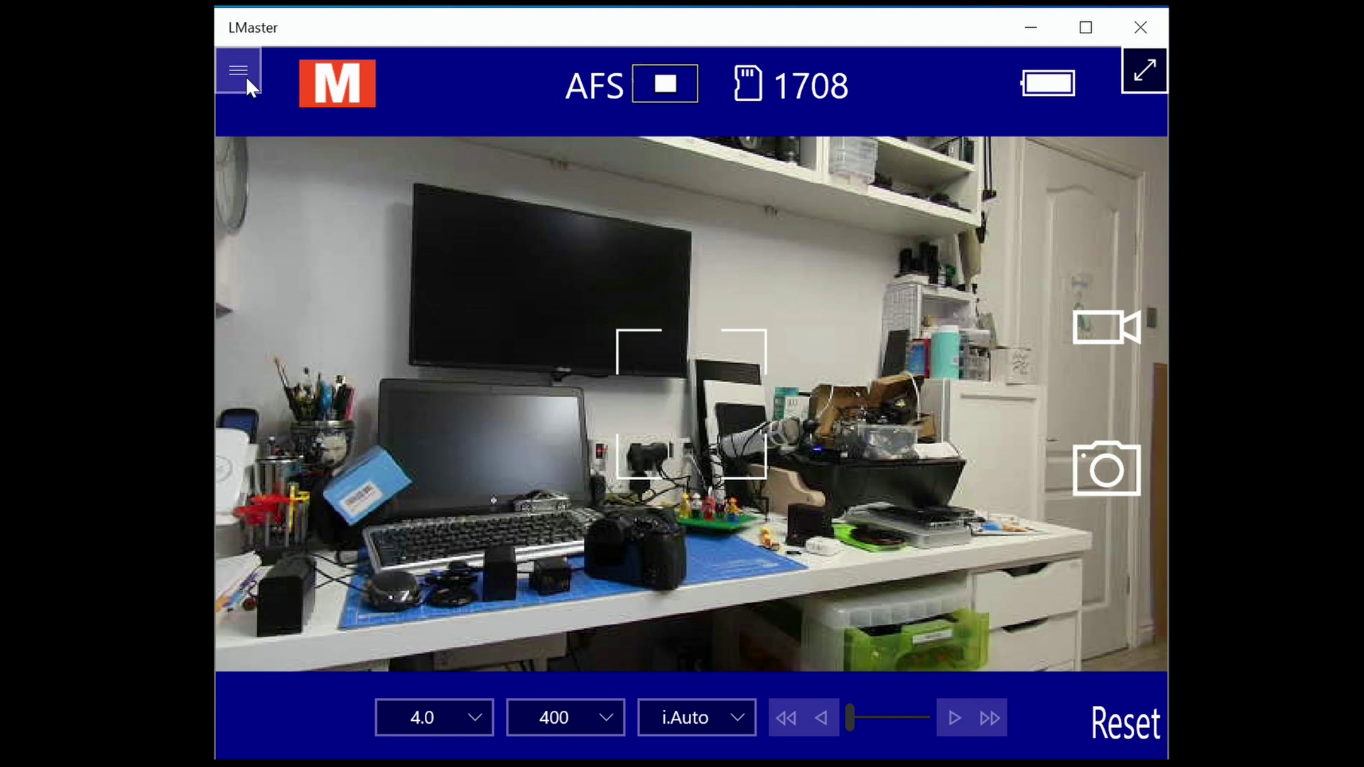
# - Show the options for the FZ82-F90F6F camera from the side menu
pyautogui.click(245, 76)
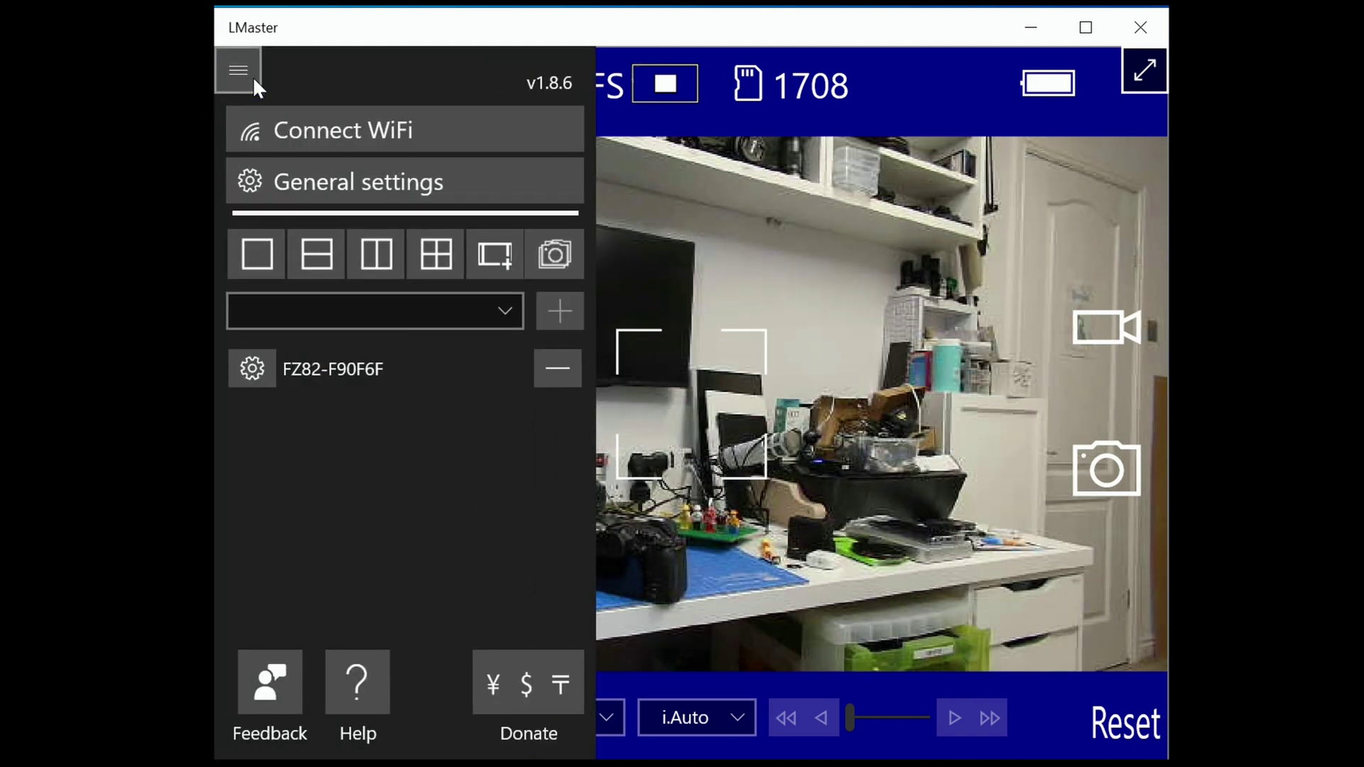
pyautogui.click(253, 369)
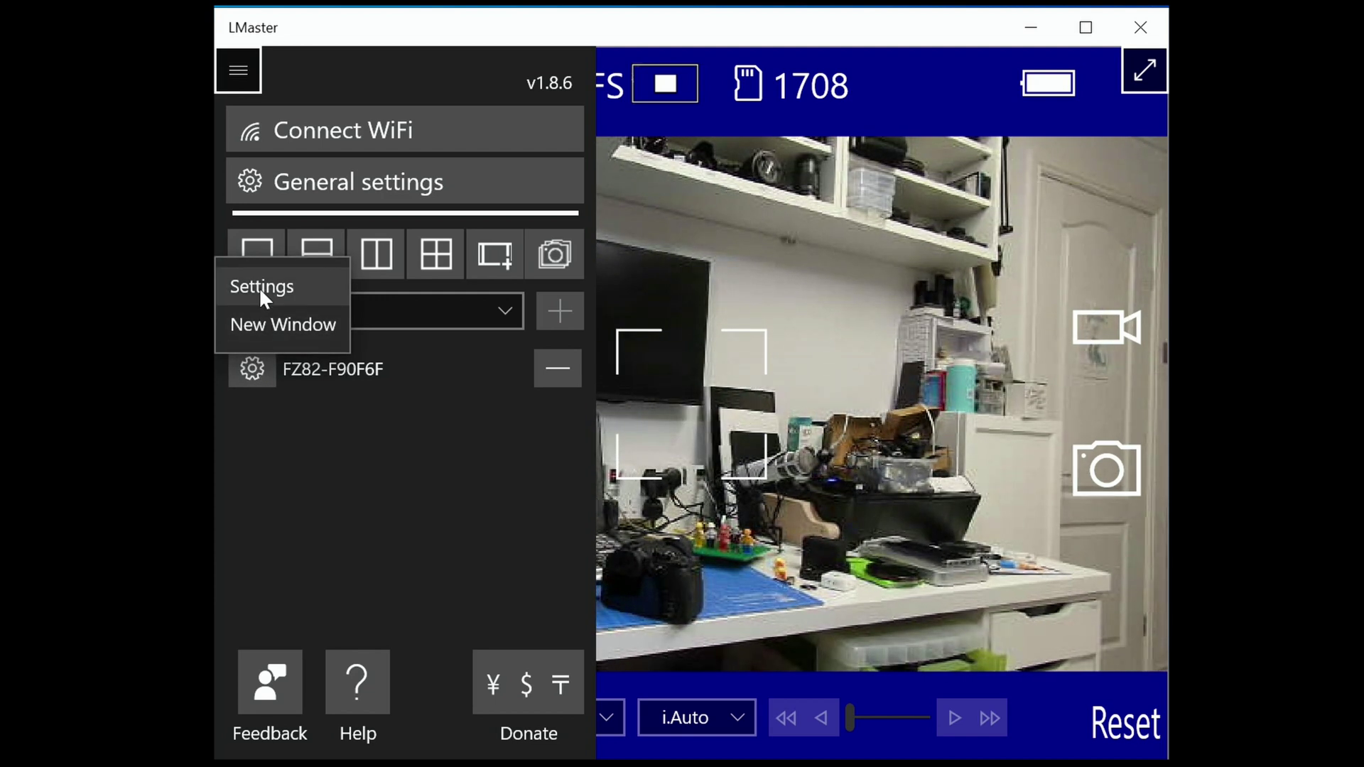
# - In the camera settings, keep the 1x aspect, enable Remember Camera, and return to live view
pyautogui.click(259, 286)
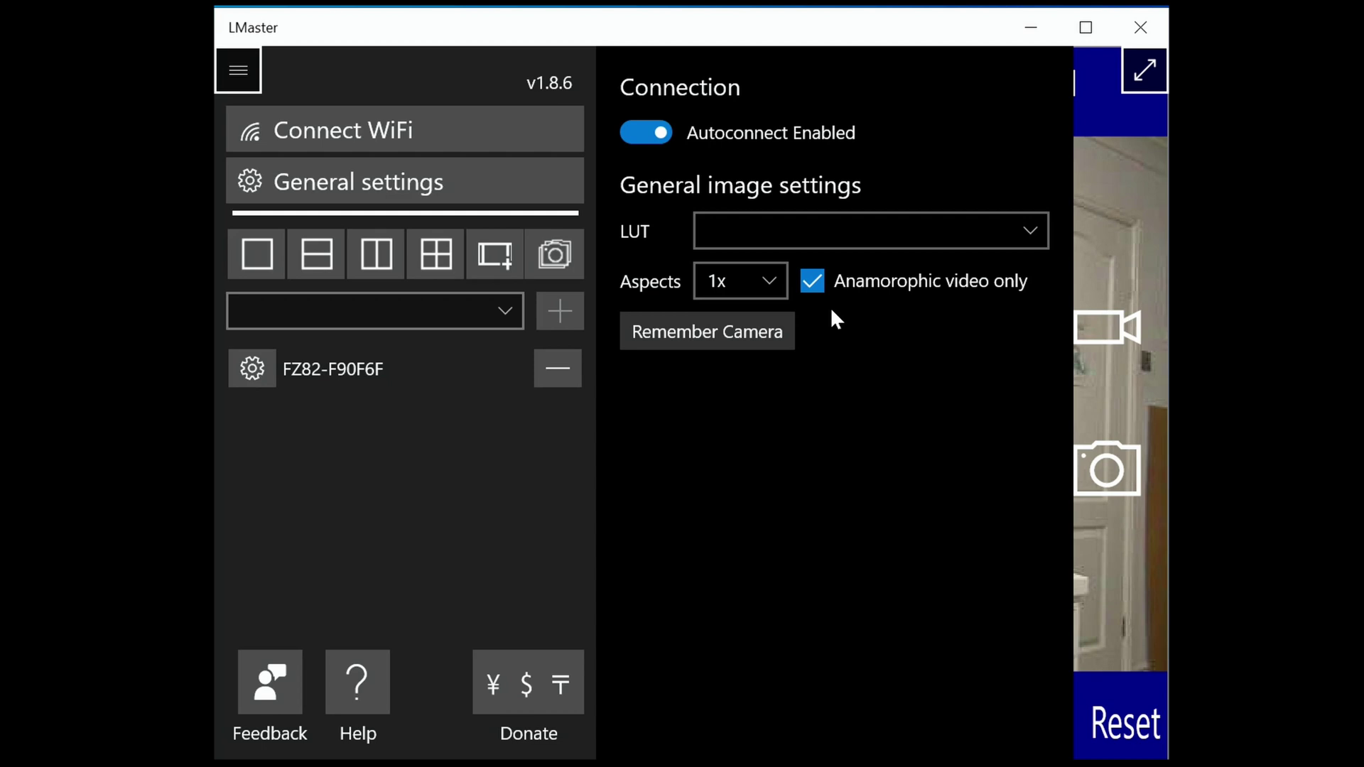
pyautogui.click(764, 279)
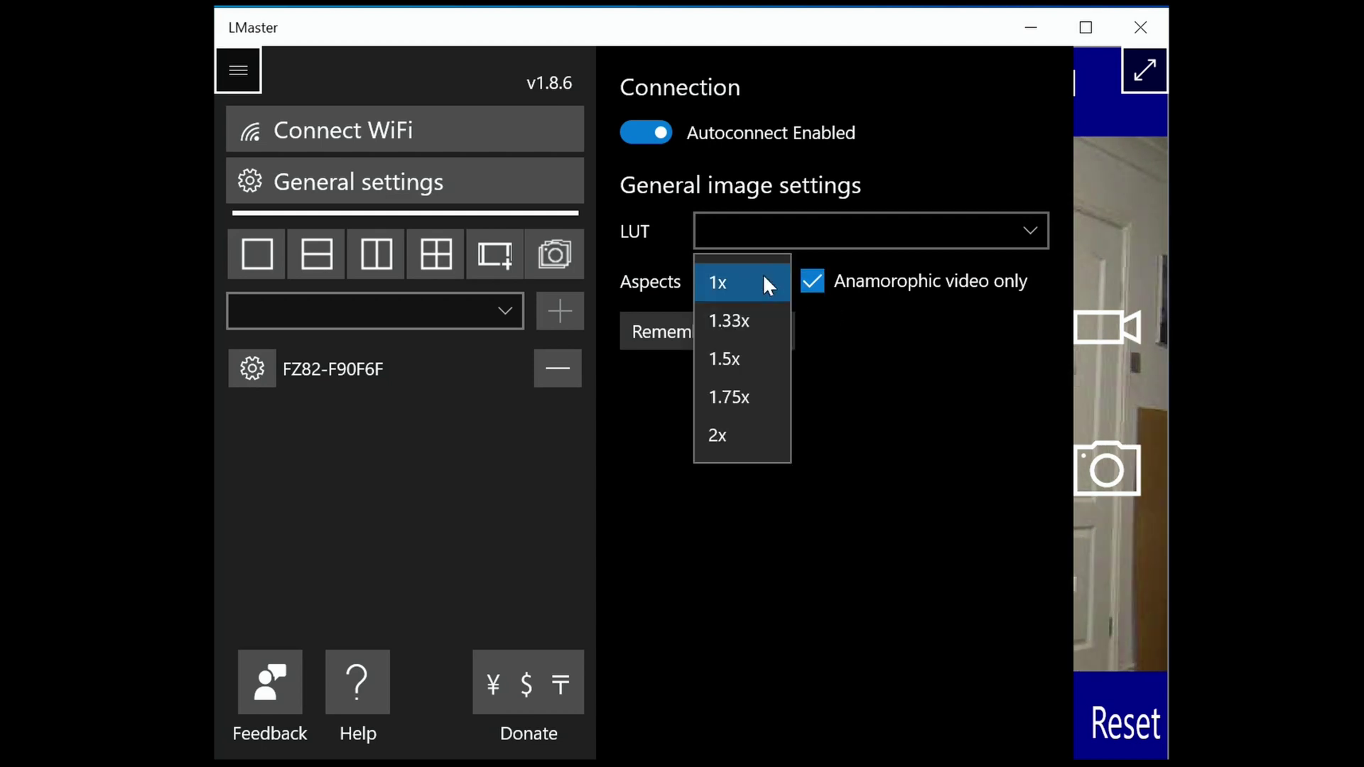
pyautogui.click(753, 281)
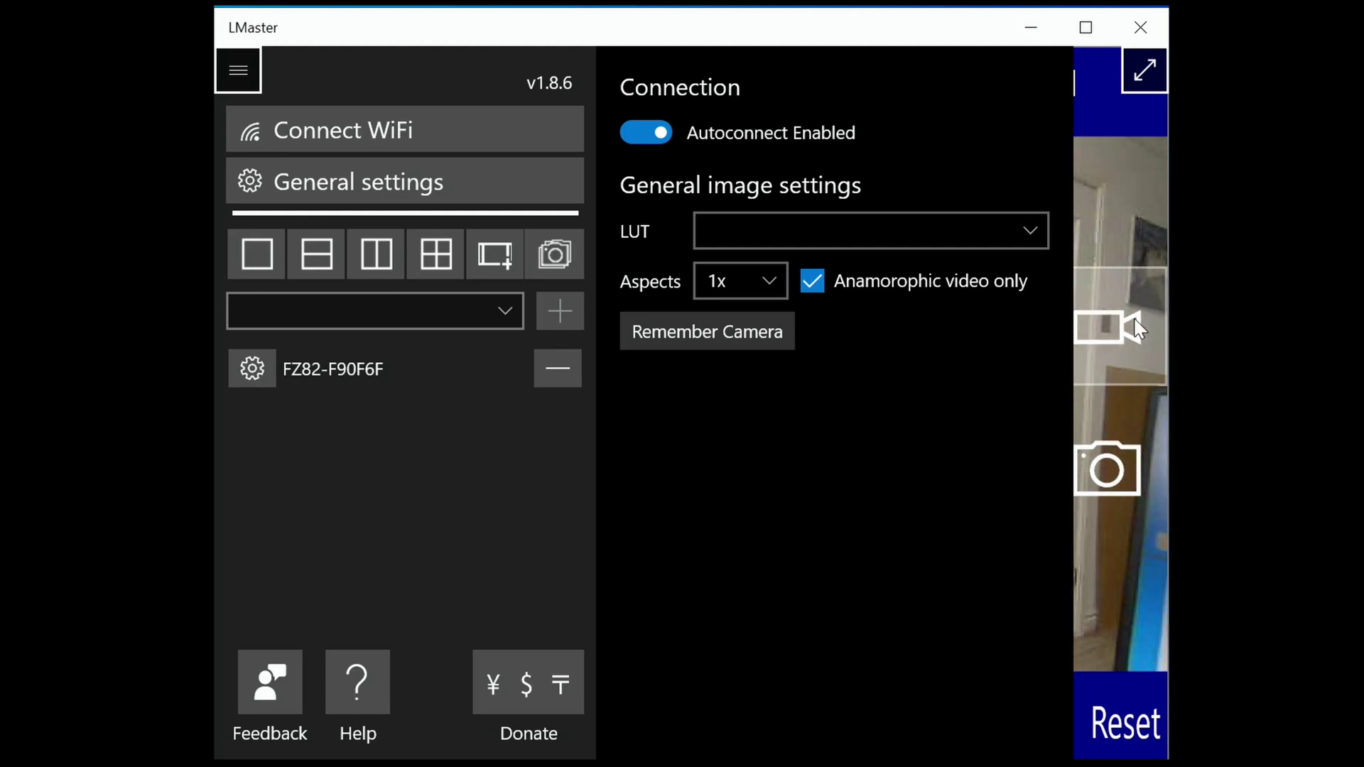
pyautogui.click(709, 333)
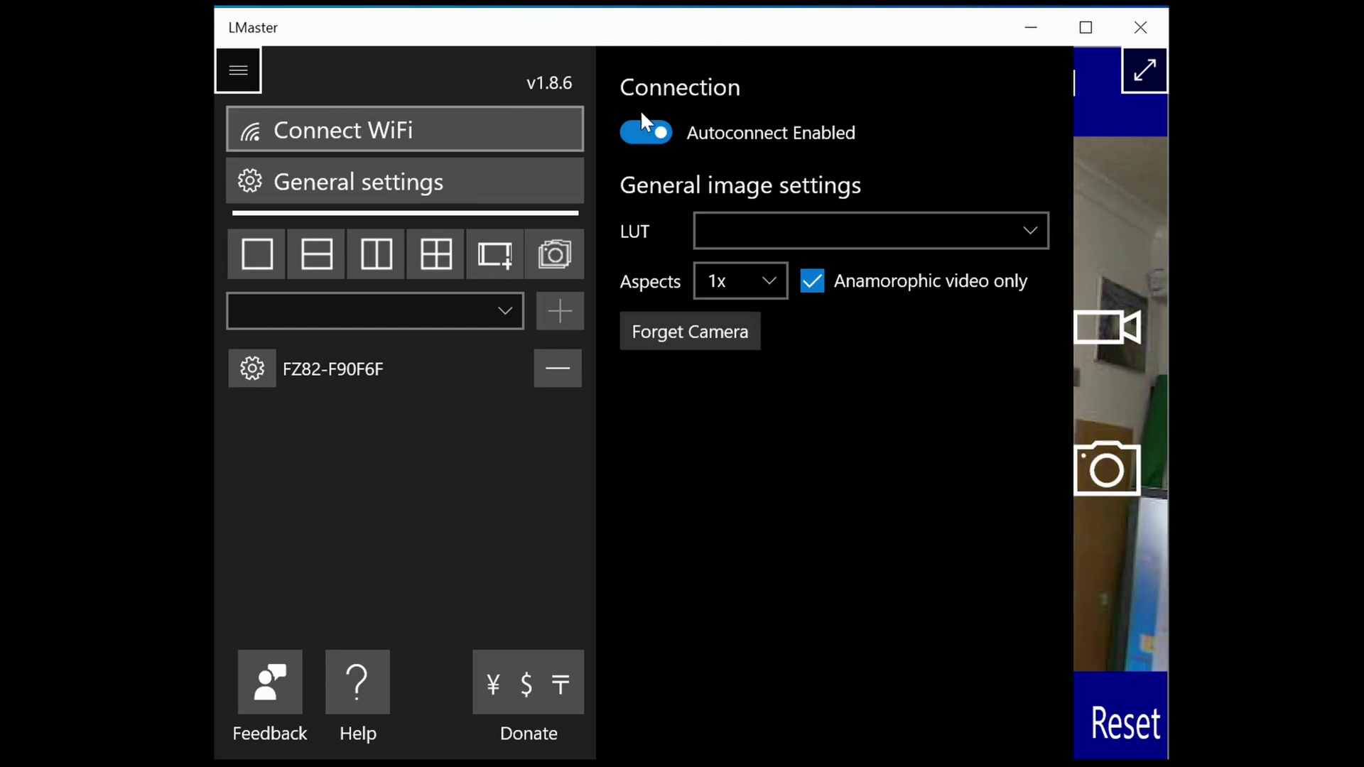
pyautogui.click(1102, 209)
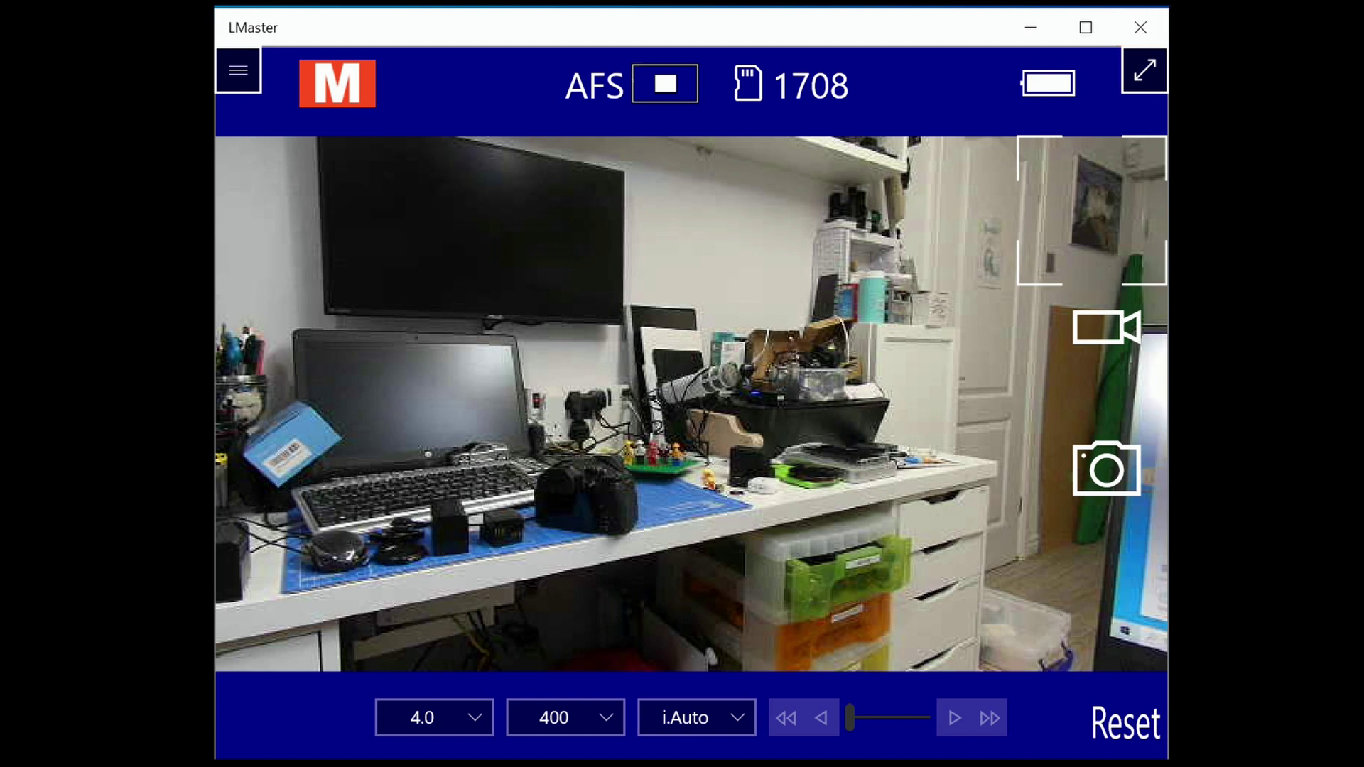
# - Close LMaster, relaunch it from its Microsoft Store listing, then close the relaunched window again
pyautogui.click(1138, 21)
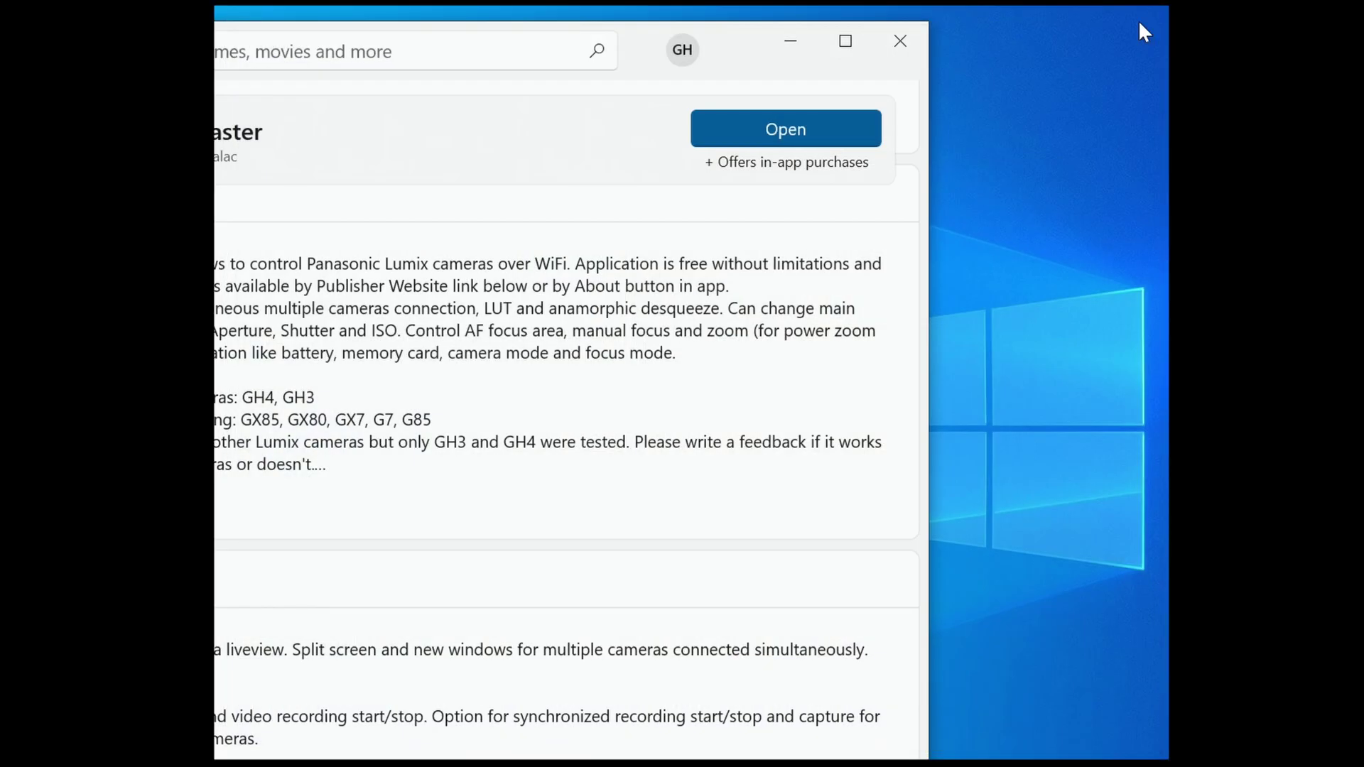
pyautogui.click(819, 123)
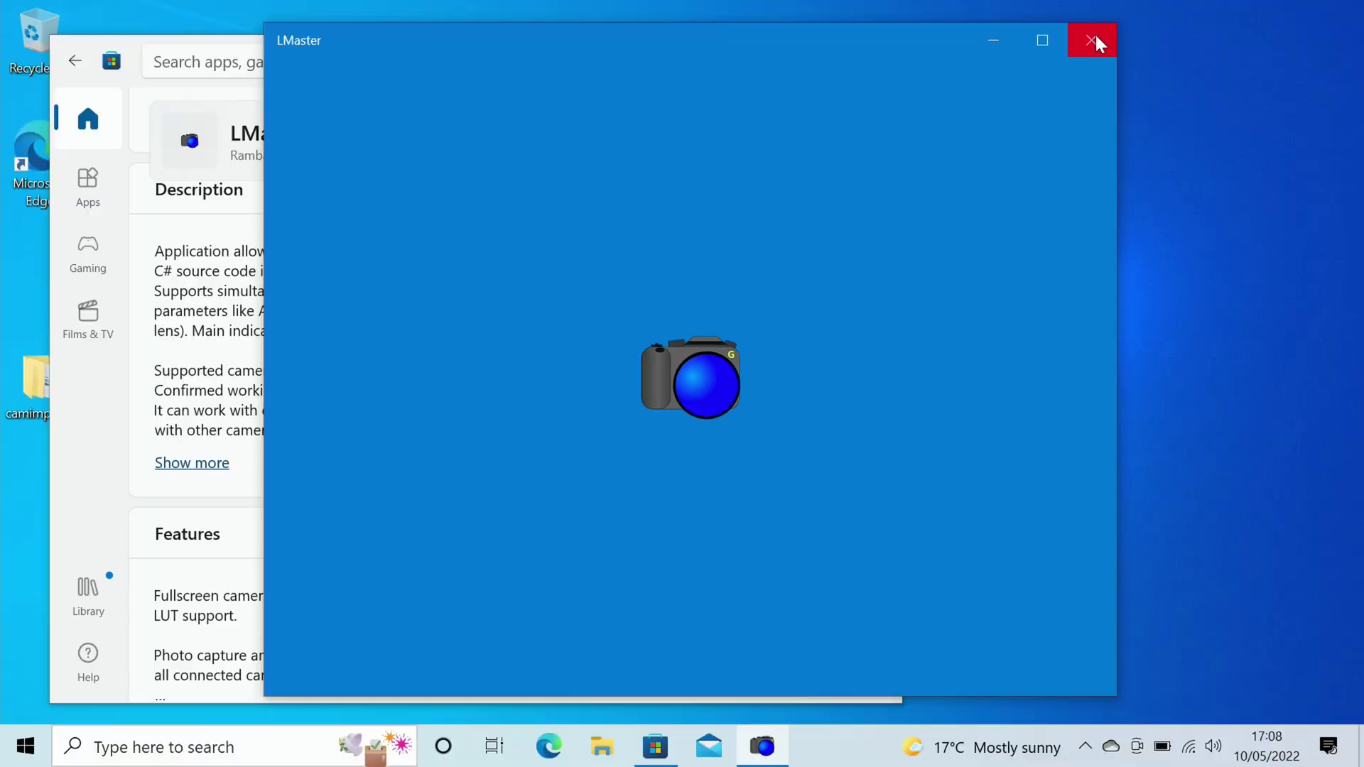
pyautogui.click(1140, 27)
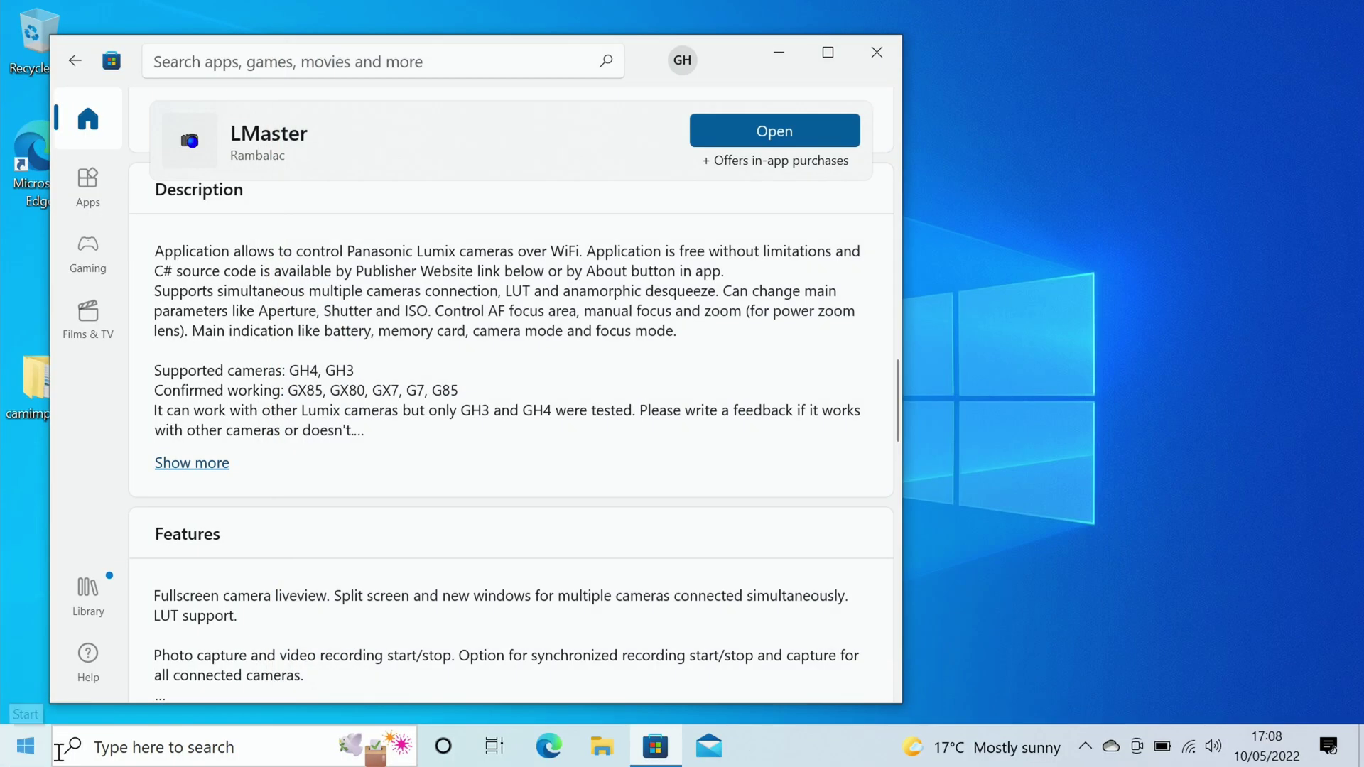
pyautogui.click(25, 746)
# - Reset LMaster from Settings > Apps > Advanced options, confirming deletion of its app data
pyautogui.click(29, 646)
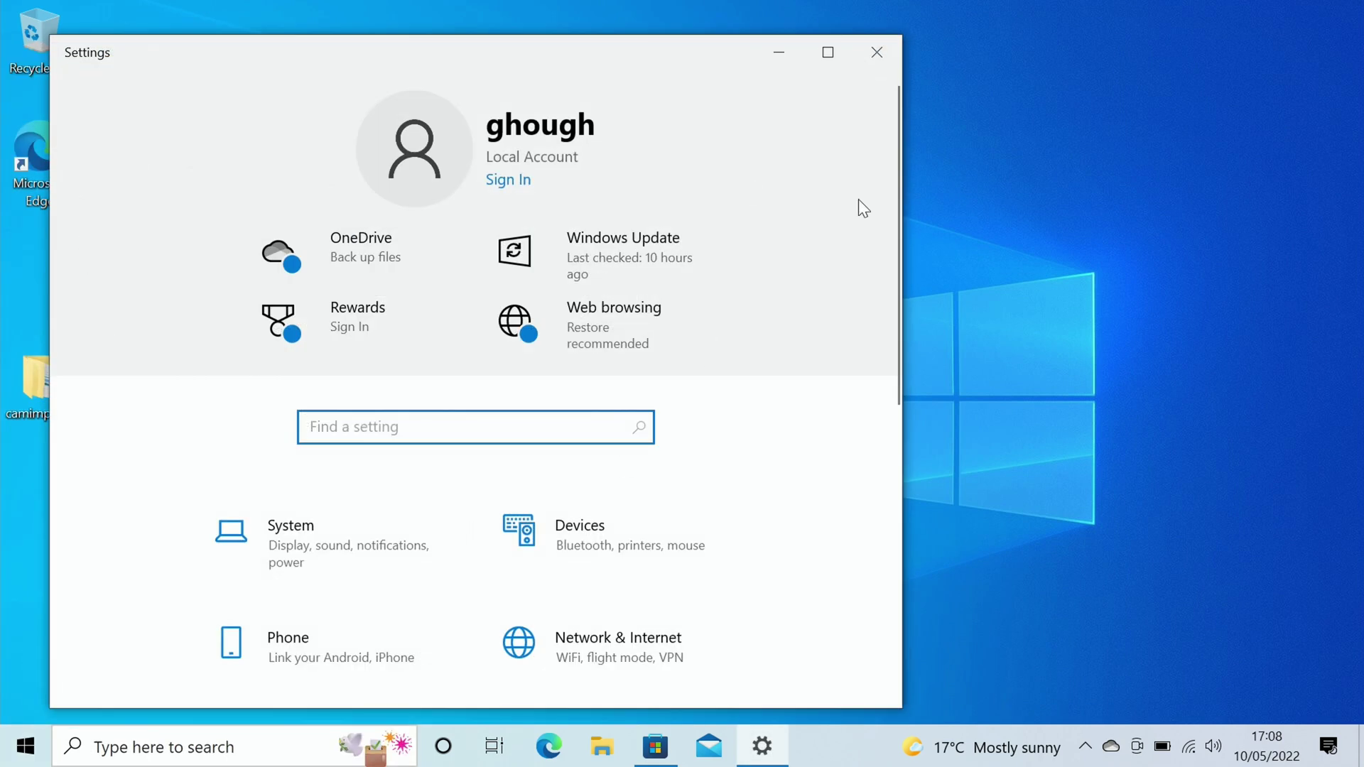
pyautogui.scroll(-5, 858, 206)
pyautogui.click(608, 391)
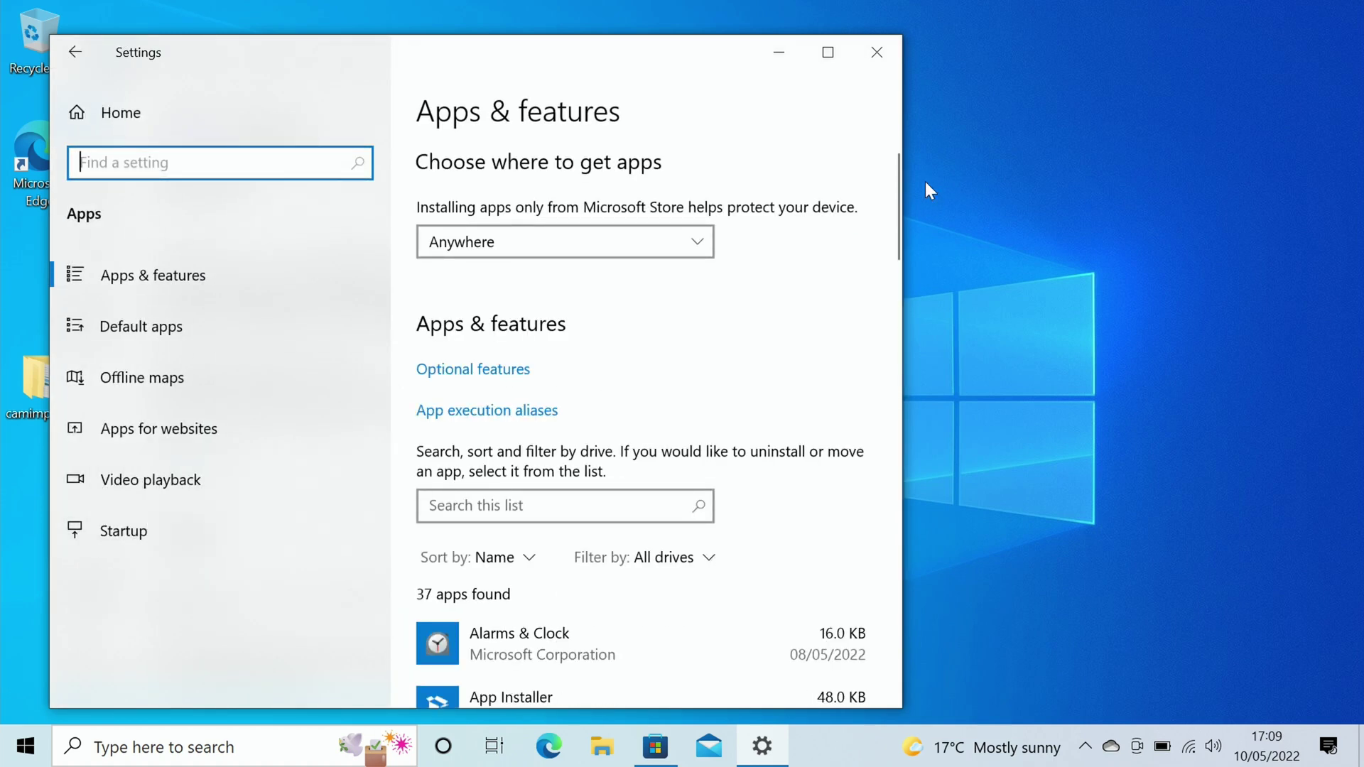
pyautogui.moveTo(896, 196); pyautogui.dragTo(880, 339)
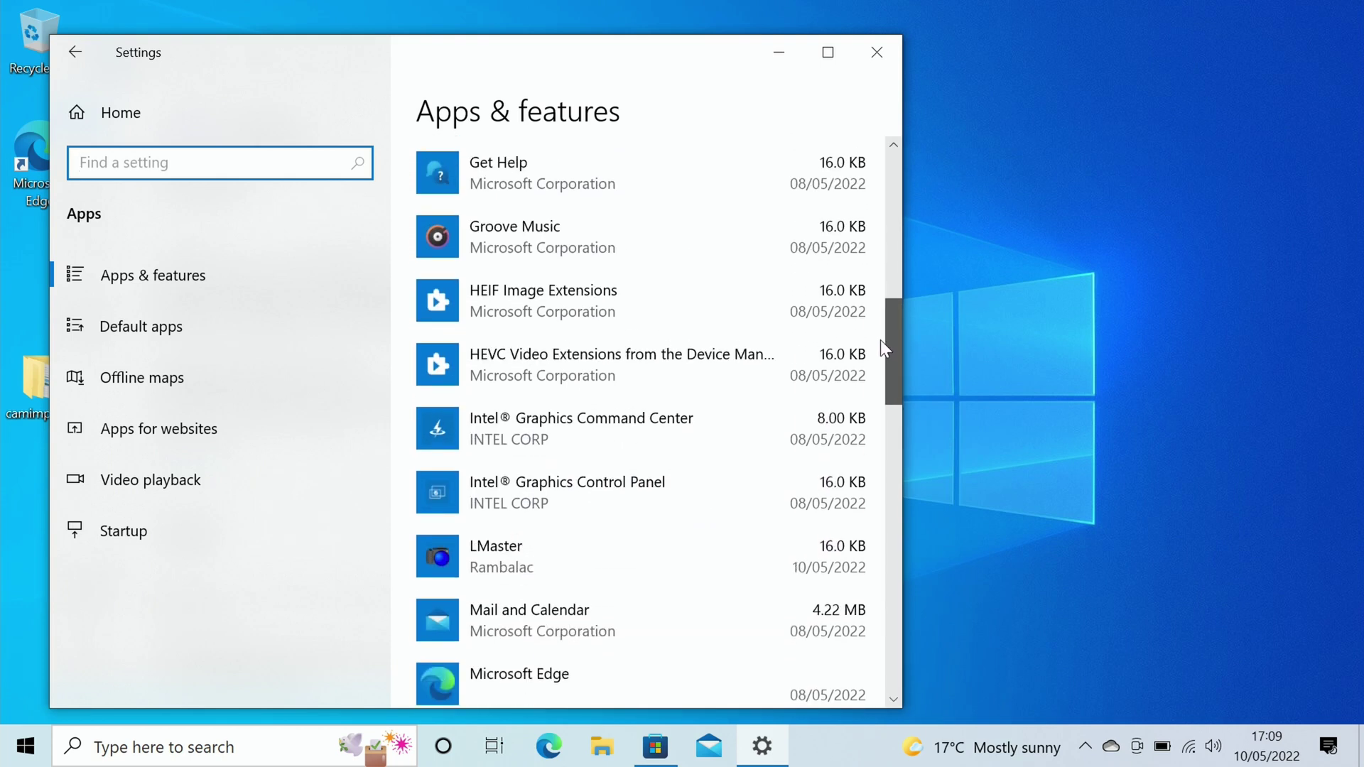
pyautogui.click(690, 569)
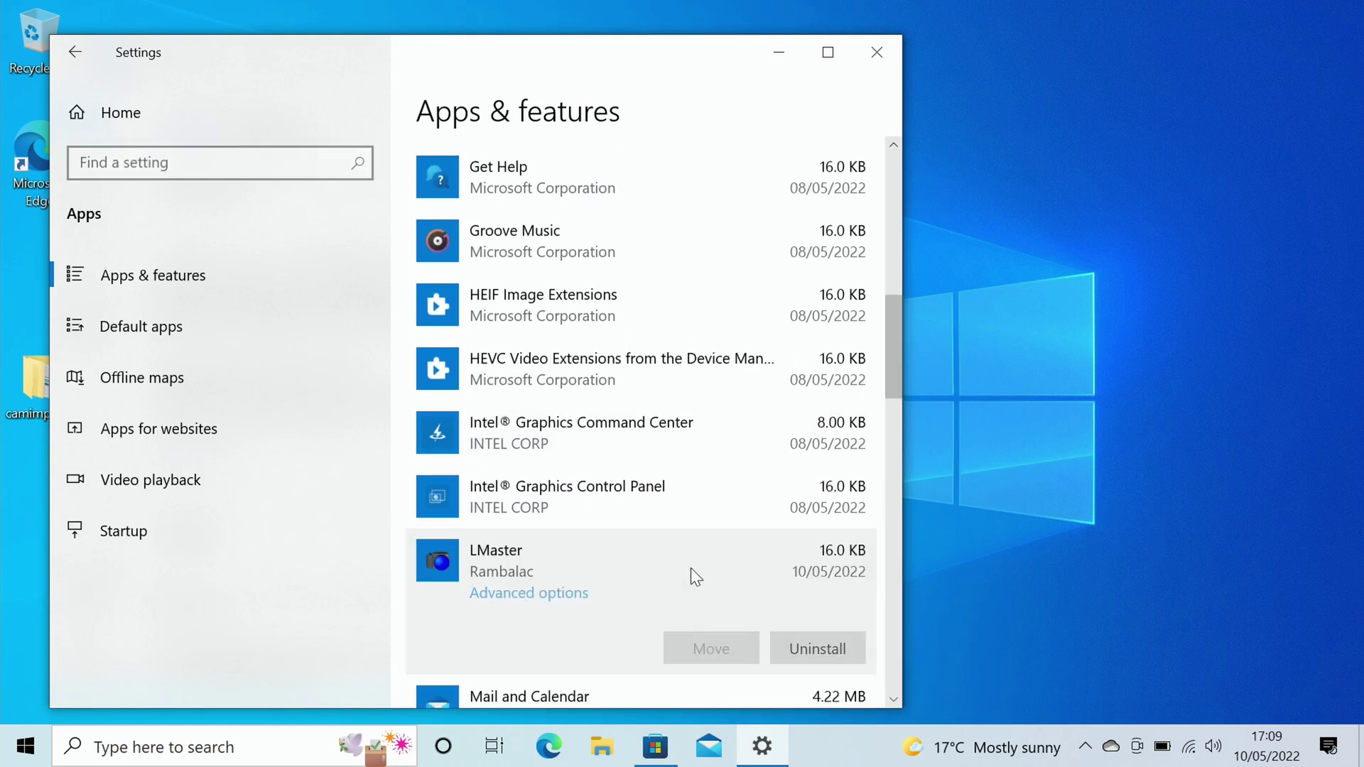
pyautogui.click(544, 594)
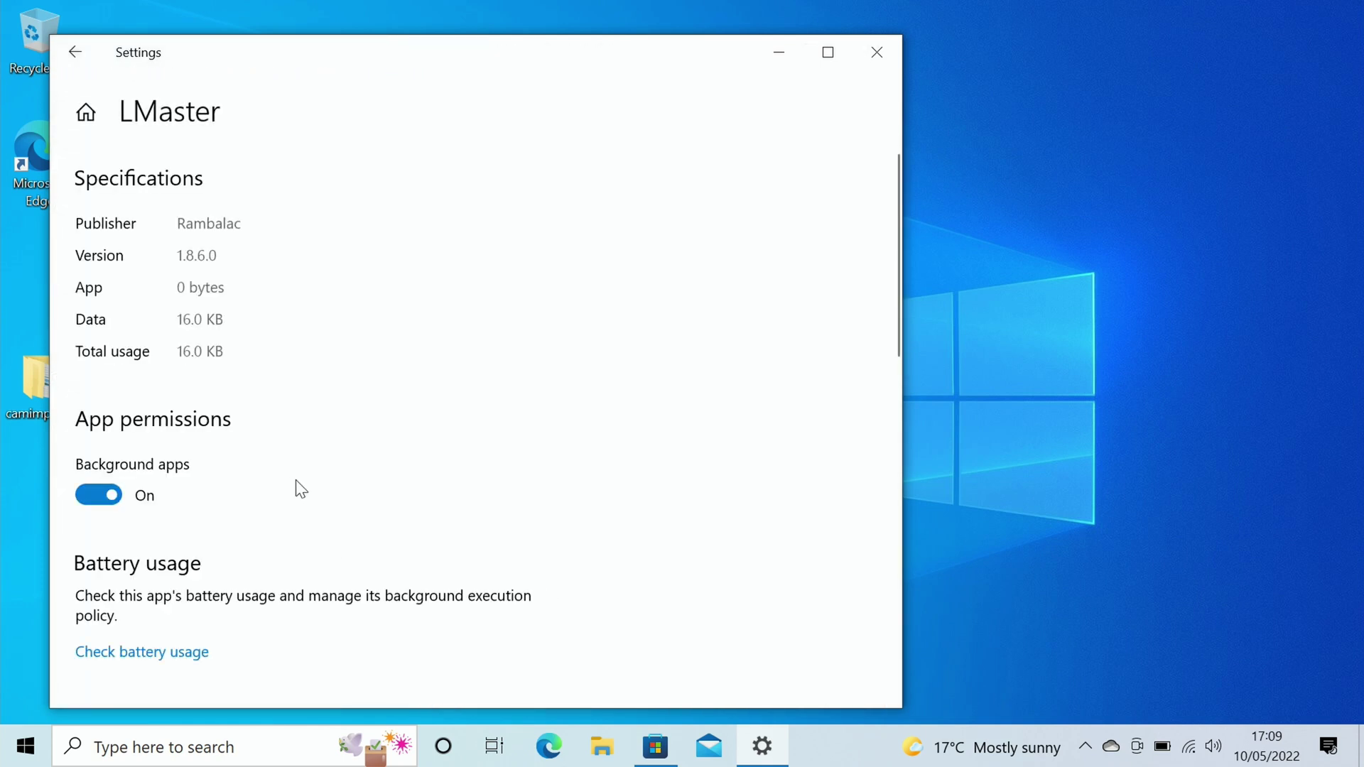
pyautogui.scroll(-8, 312, 471)
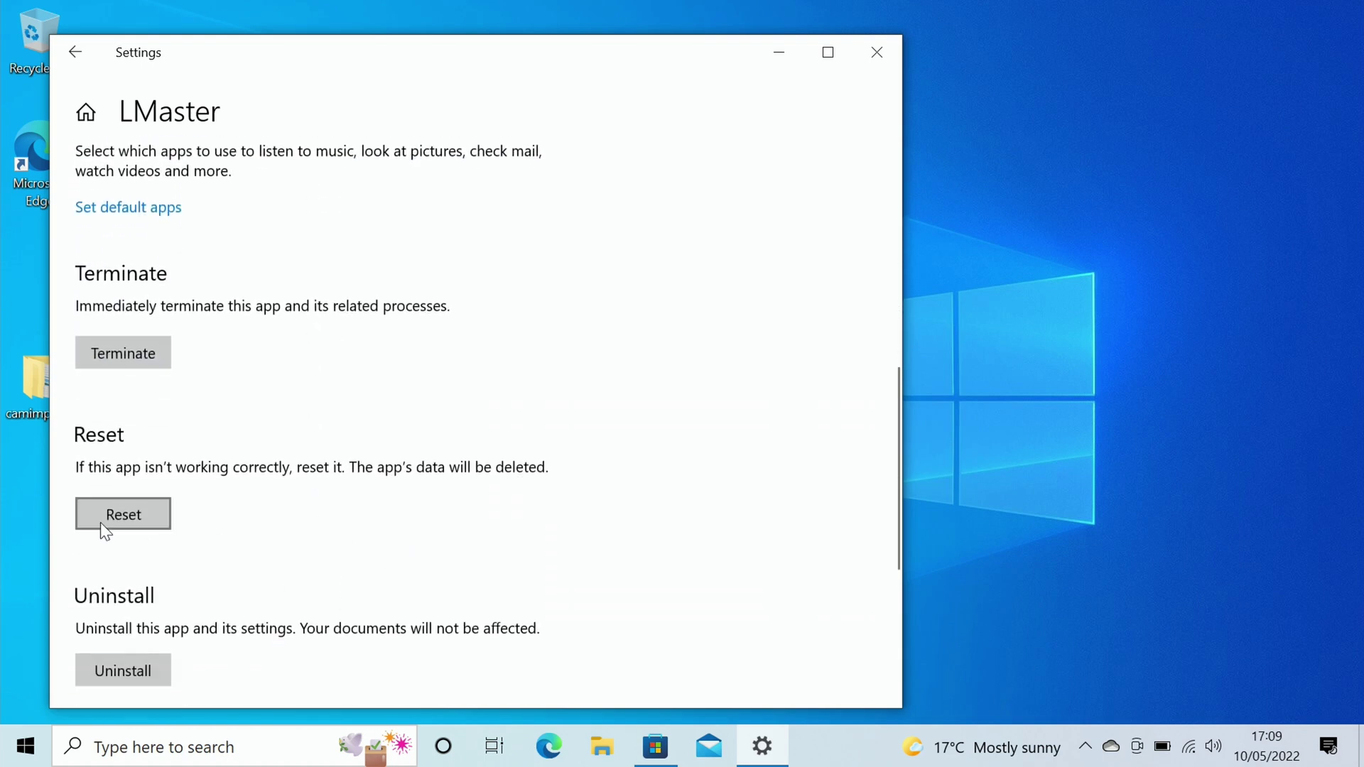
pyautogui.click(105, 510)
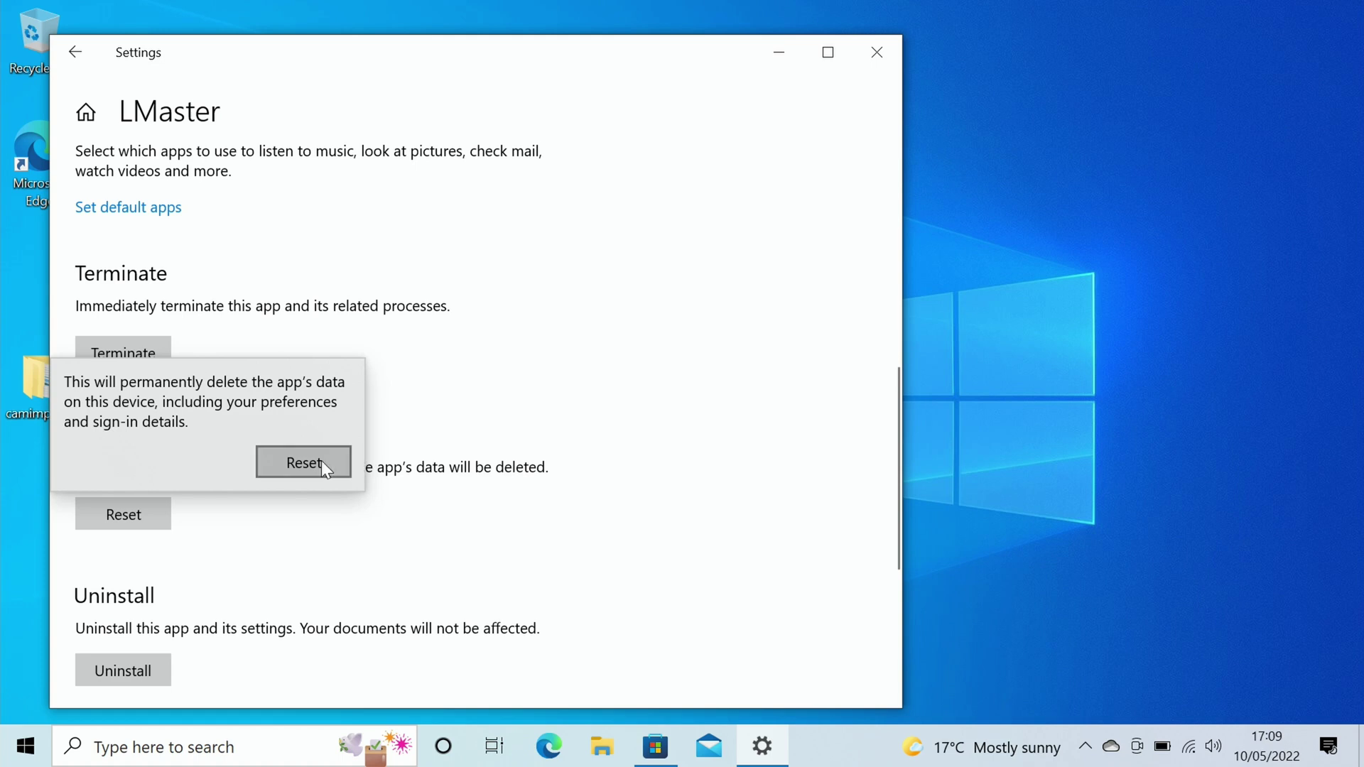
pyautogui.click(323, 463)
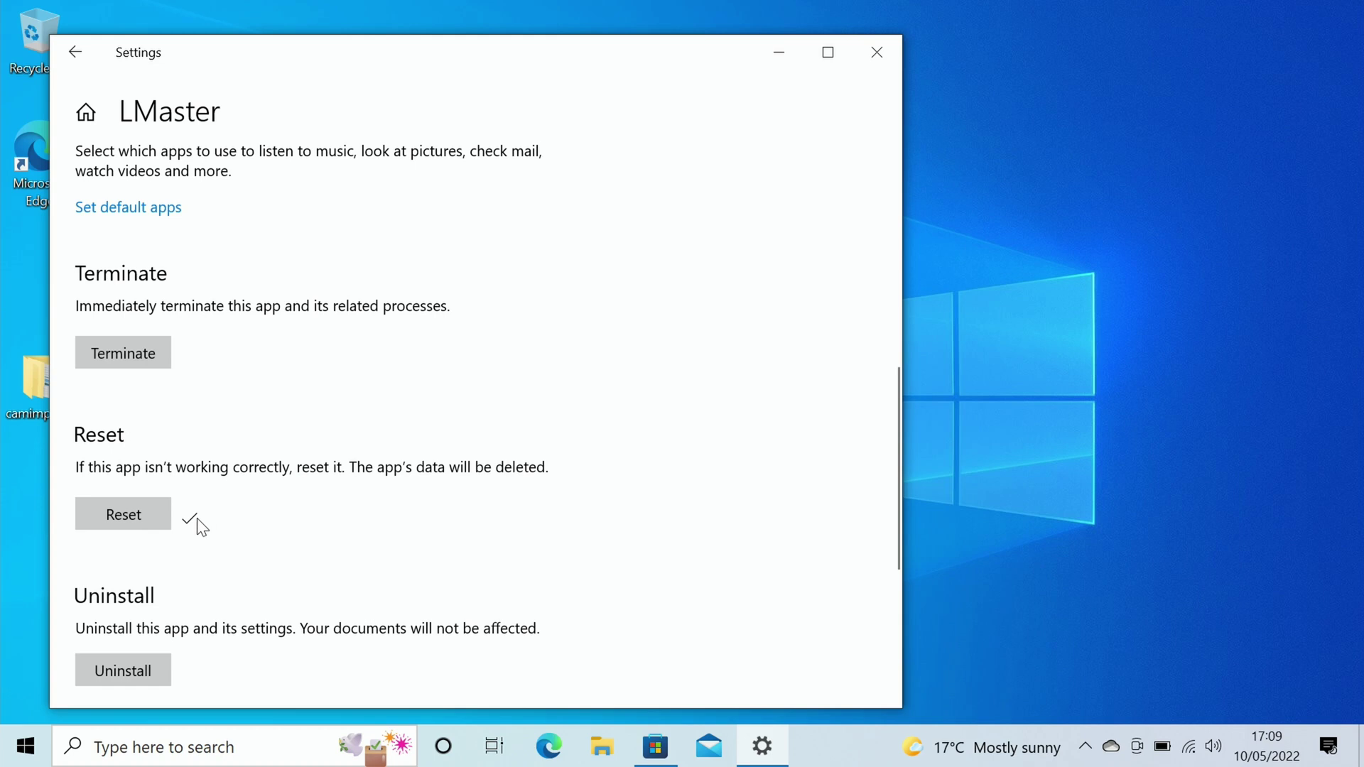
# - Relaunch LMaster from the Store and connect it to the FZ82-F90F6F camera WiFi for live view
pyautogui.click(879, 52)
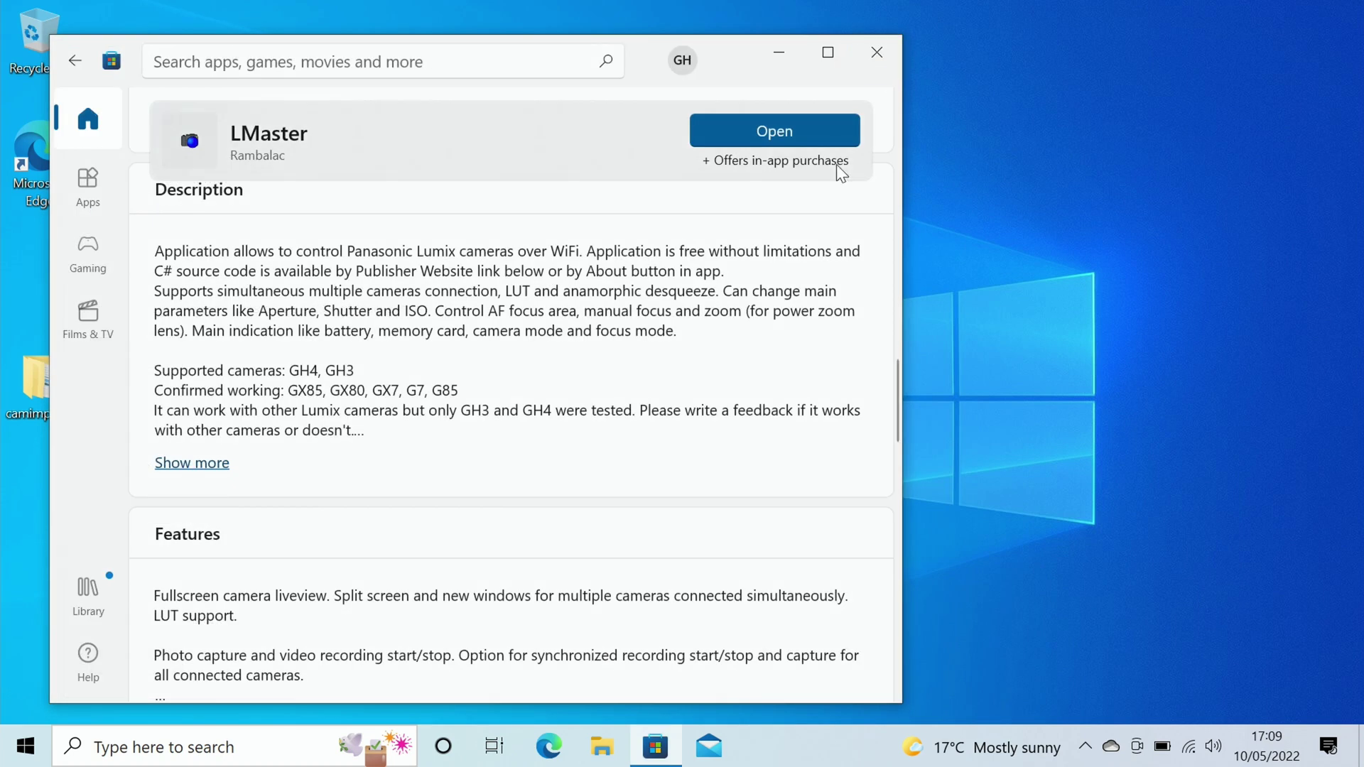
pyautogui.click(793, 135)
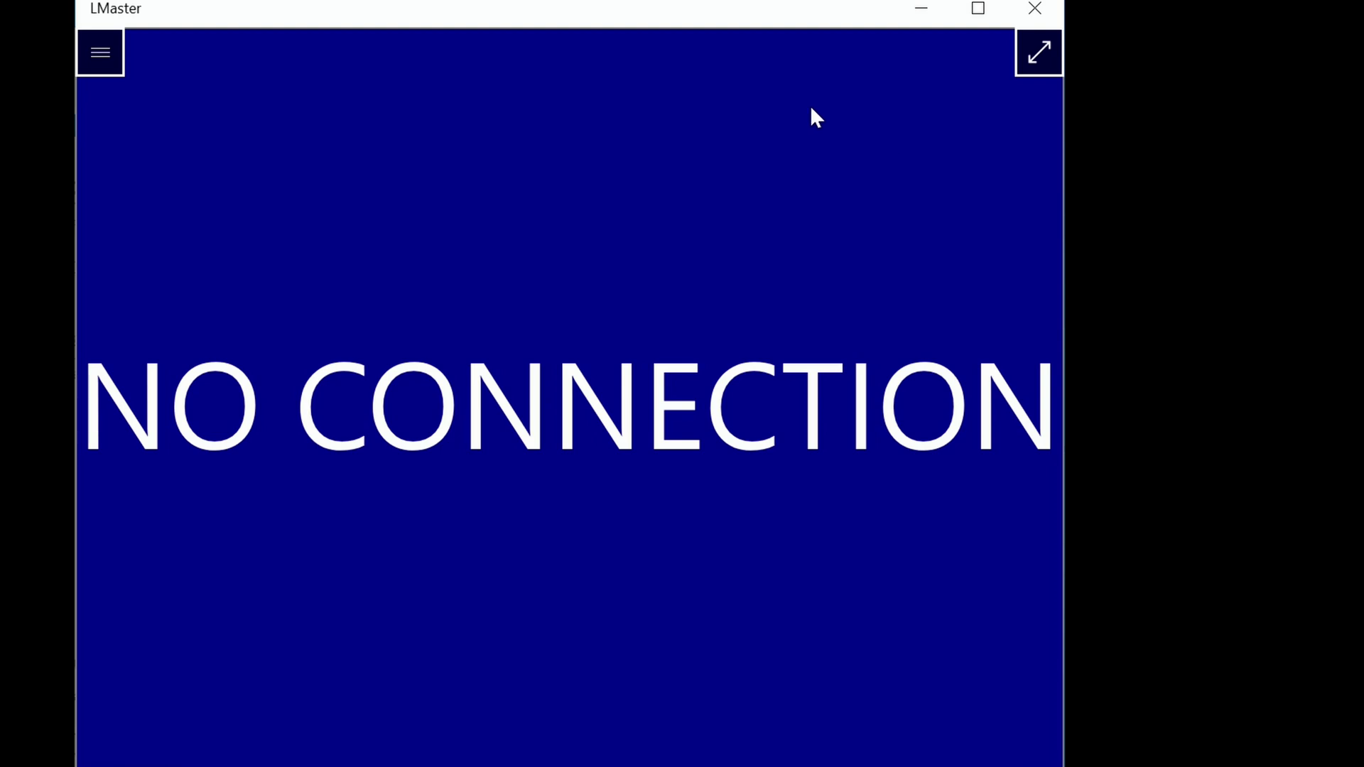
pyautogui.click(106, 51)
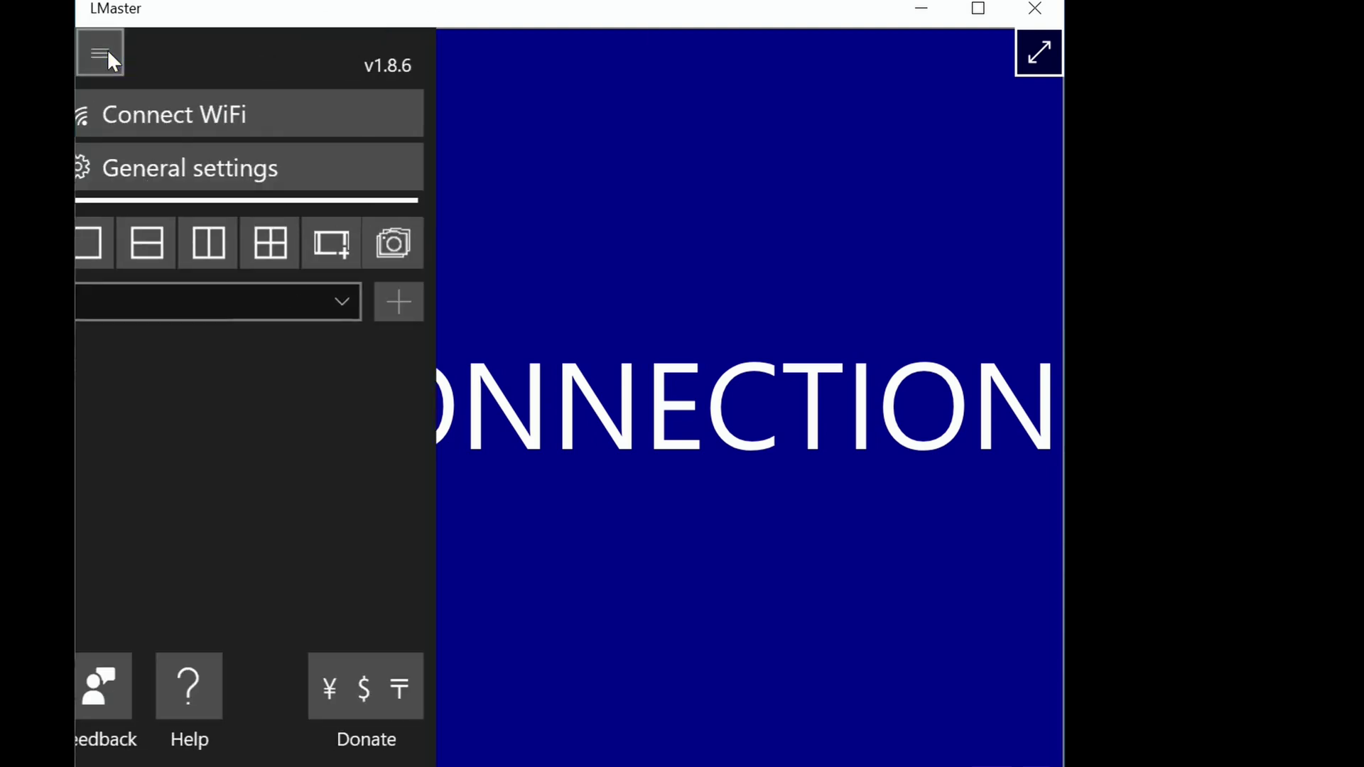
pyautogui.click(267, 119)
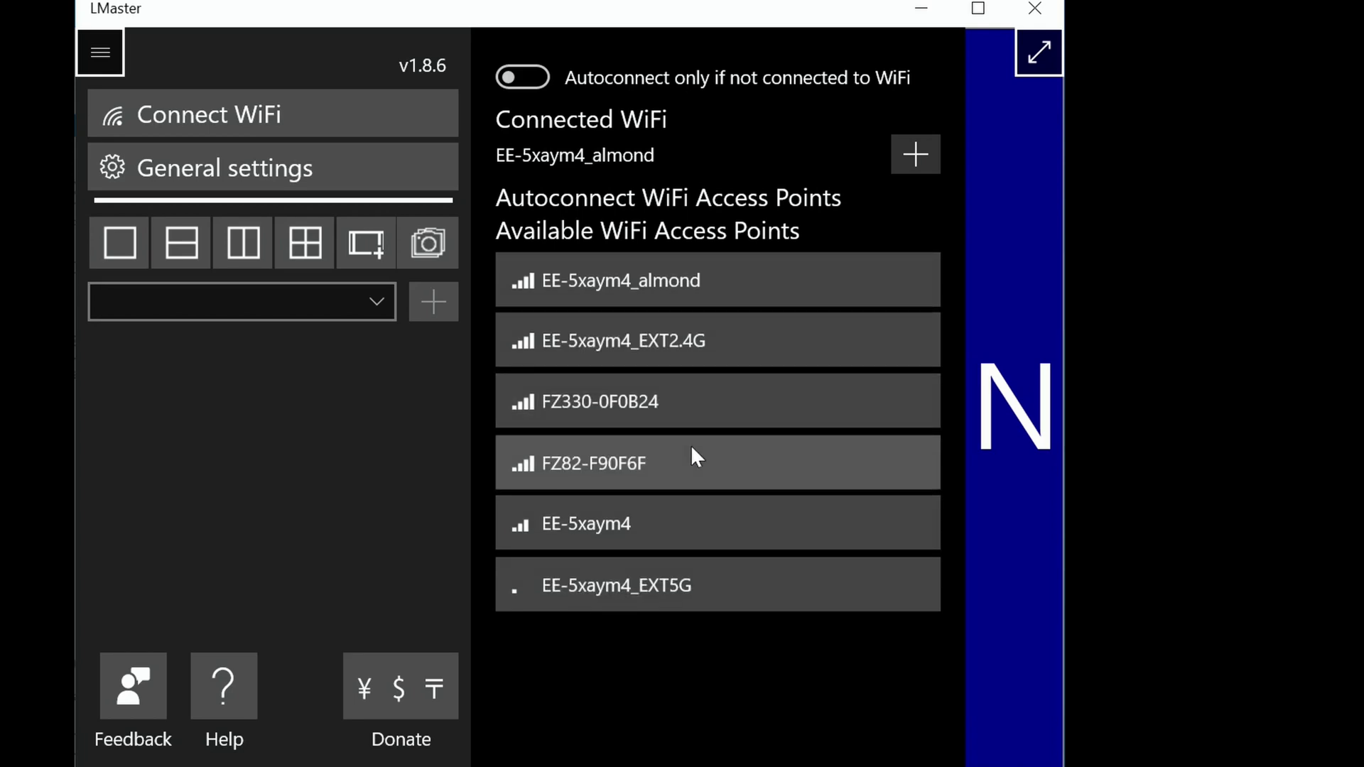
pyautogui.click(675, 449)
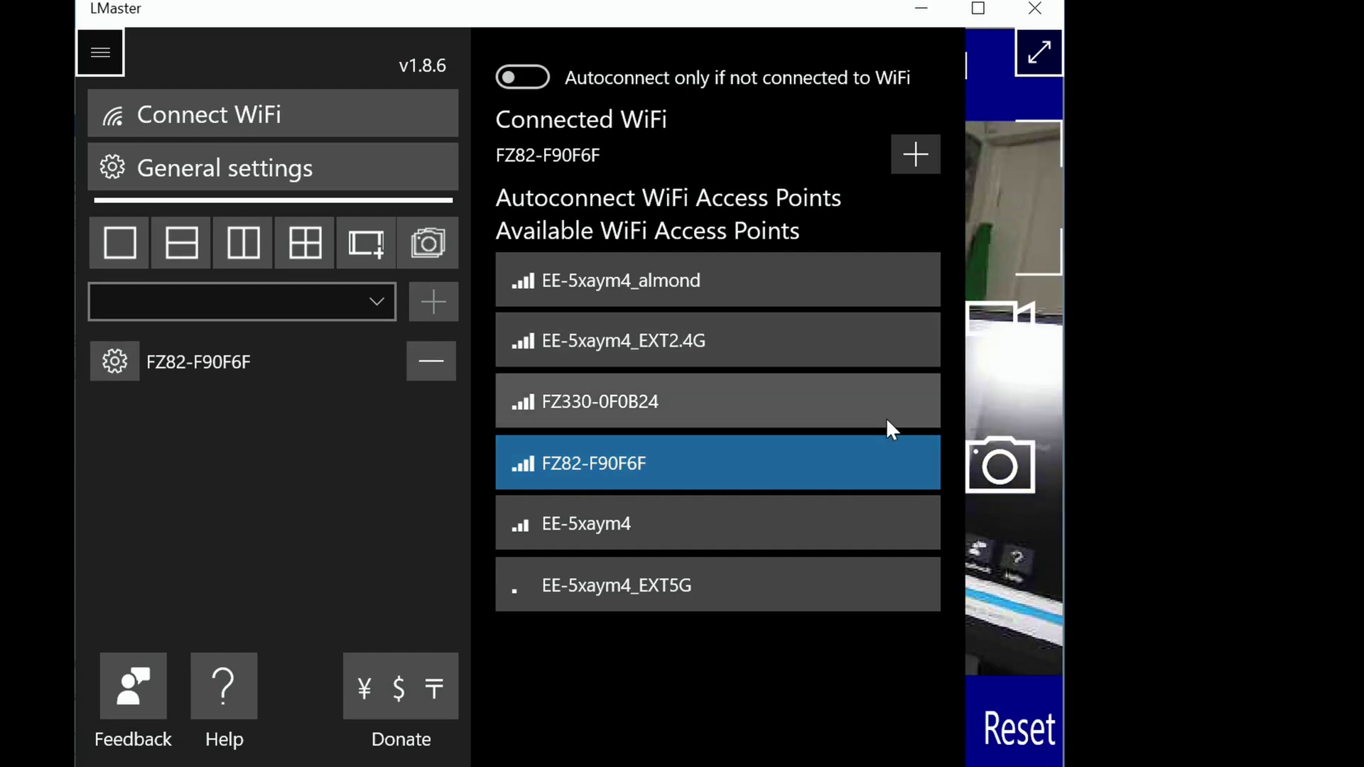
pyautogui.click(1009, 393)
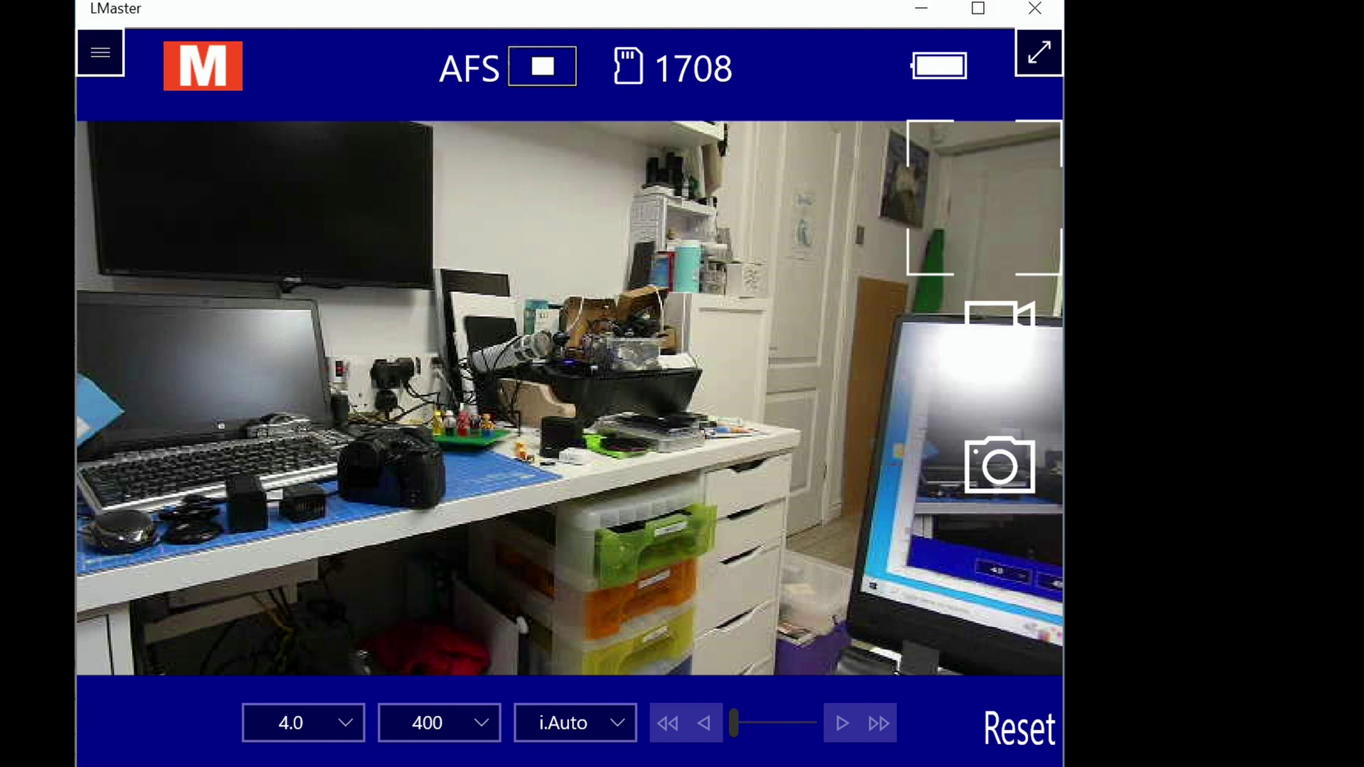
# - Close LMaster and reopen it from the Store so it reconnects to the camera automatically
pyautogui.click(1040, 7)
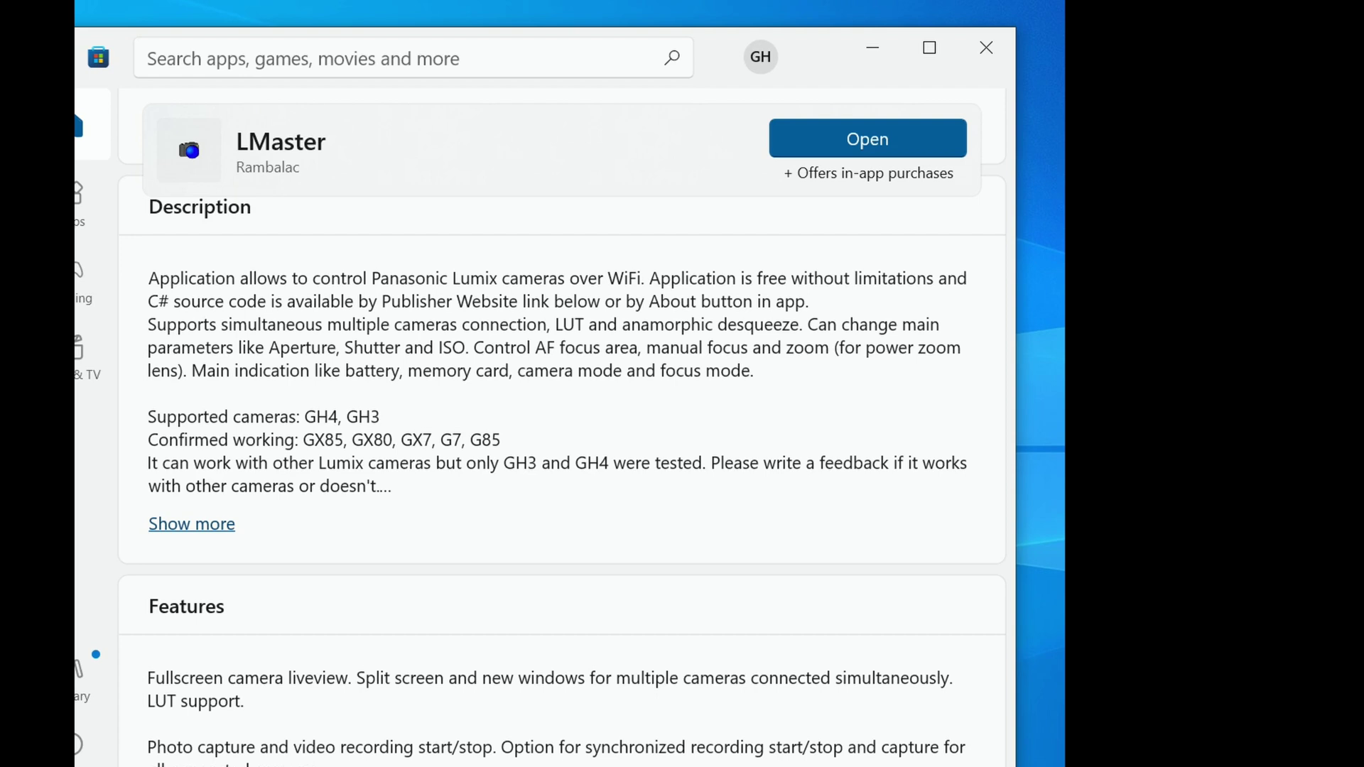
pyautogui.click(918, 138)
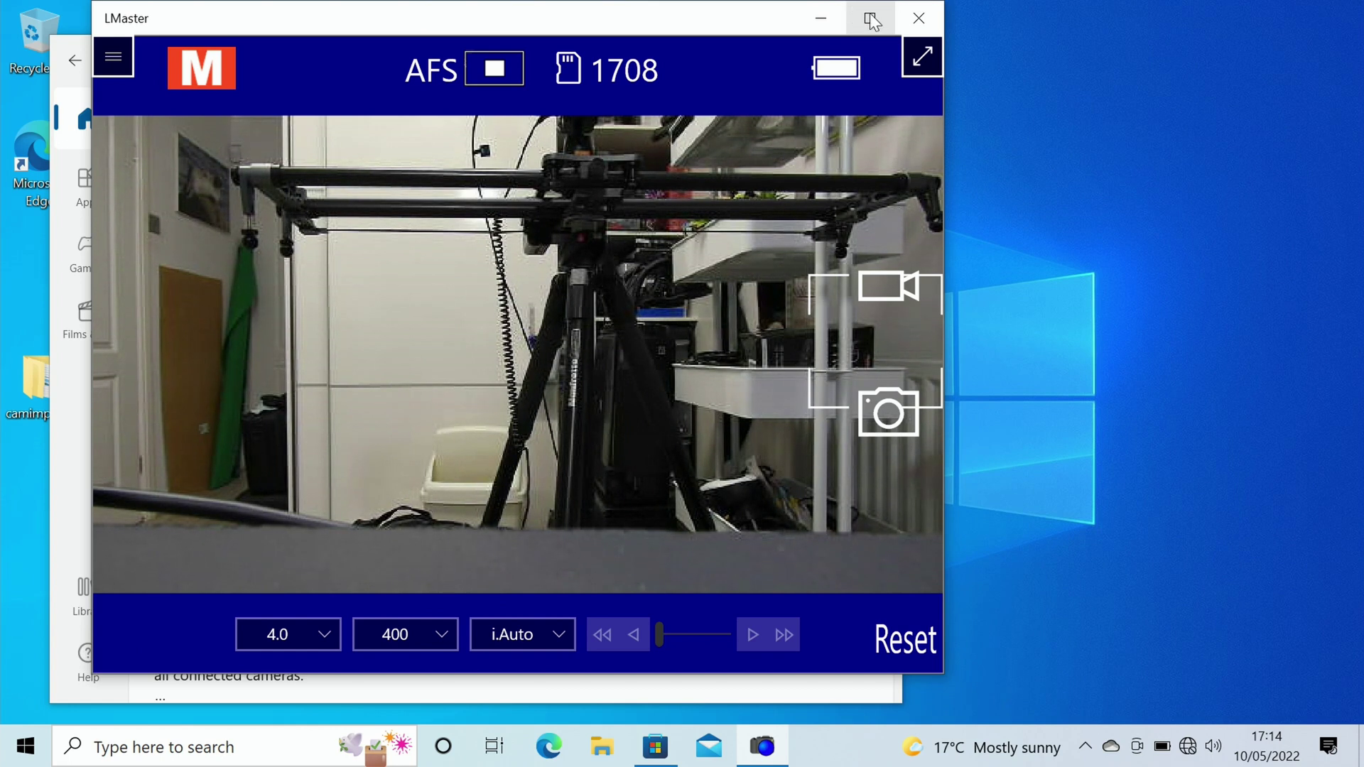
# - Maximize LMaster and use the side pane to show the laptop camera's single live view in S mode
pyautogui.click(870, 18)
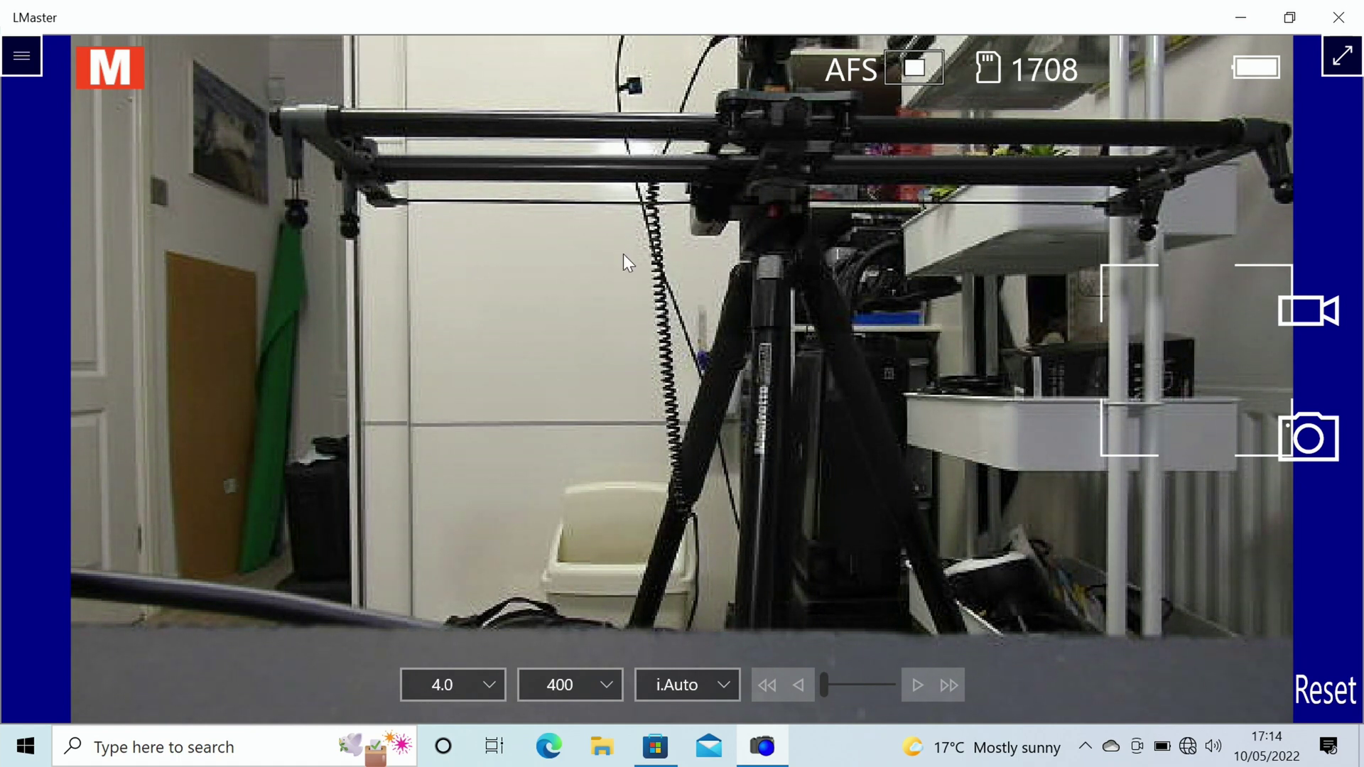
pyautogui.click(28, 61)
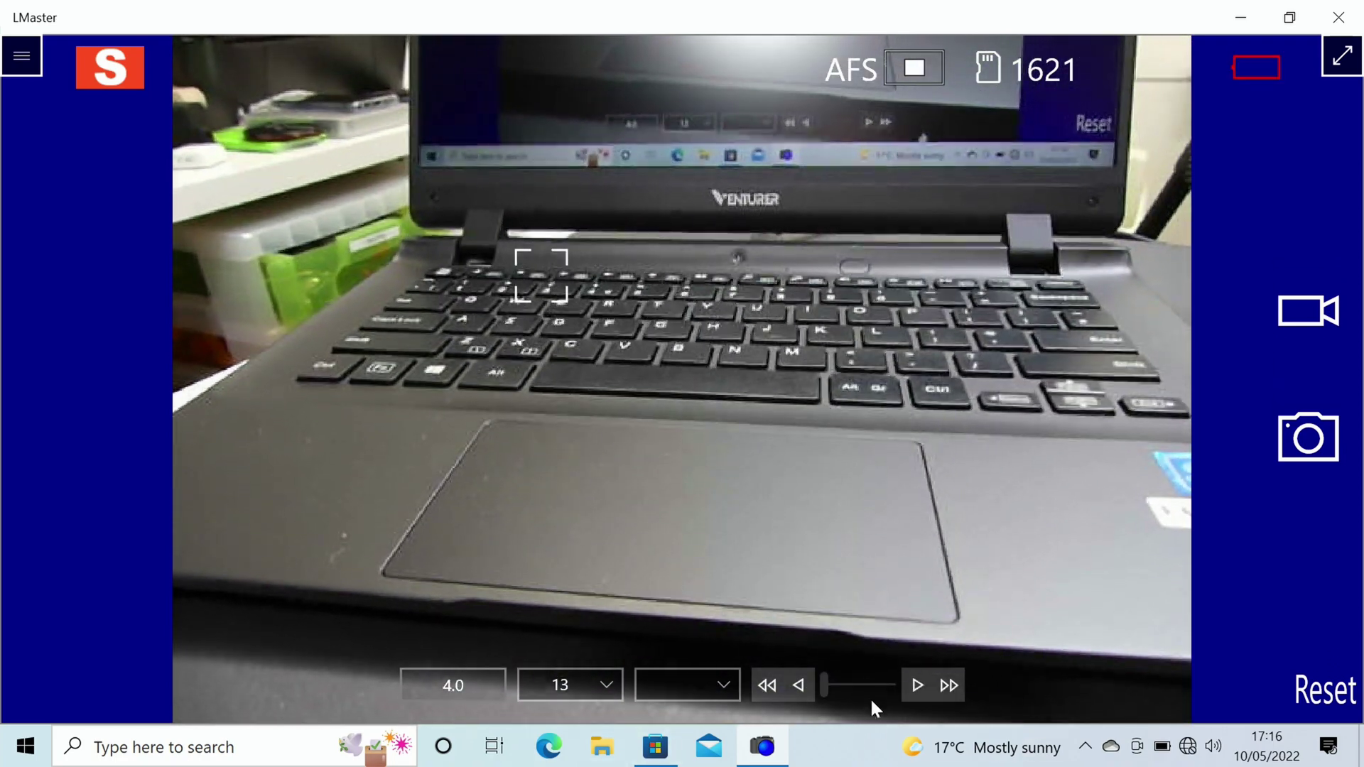
# - Zoom the camera lens in and out several times using the zoom ▷ and ◁ buttons
pyautogui.click(917, 684)
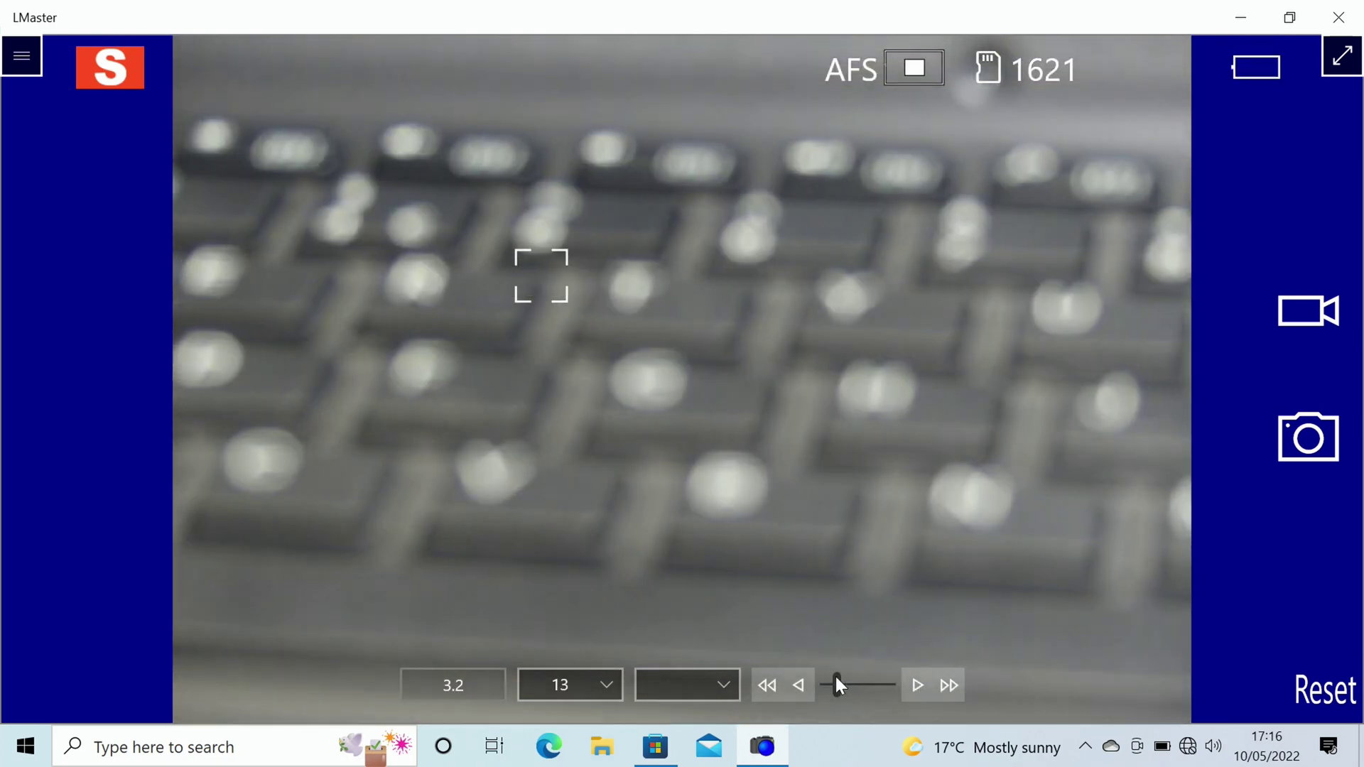
pyautogui.click(803, 682)
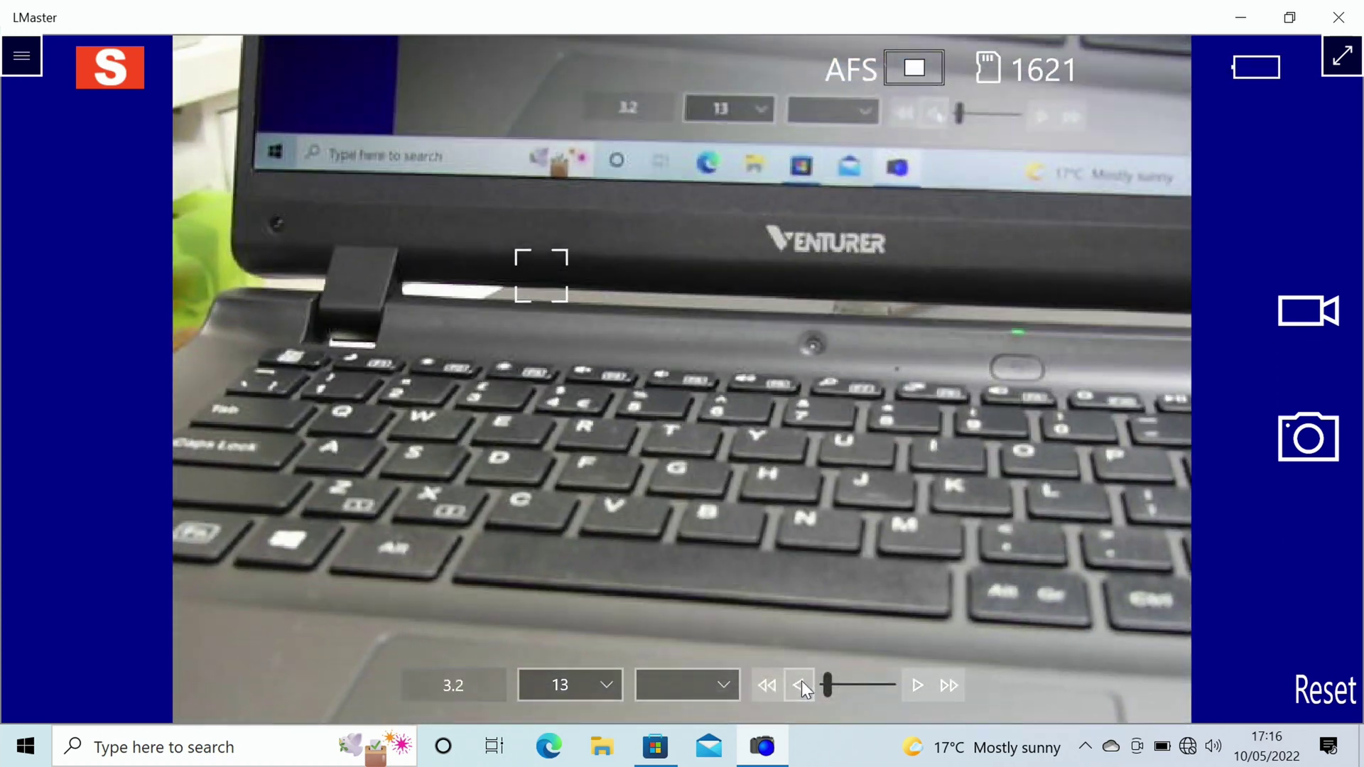
pyautogui.click(801, 682)
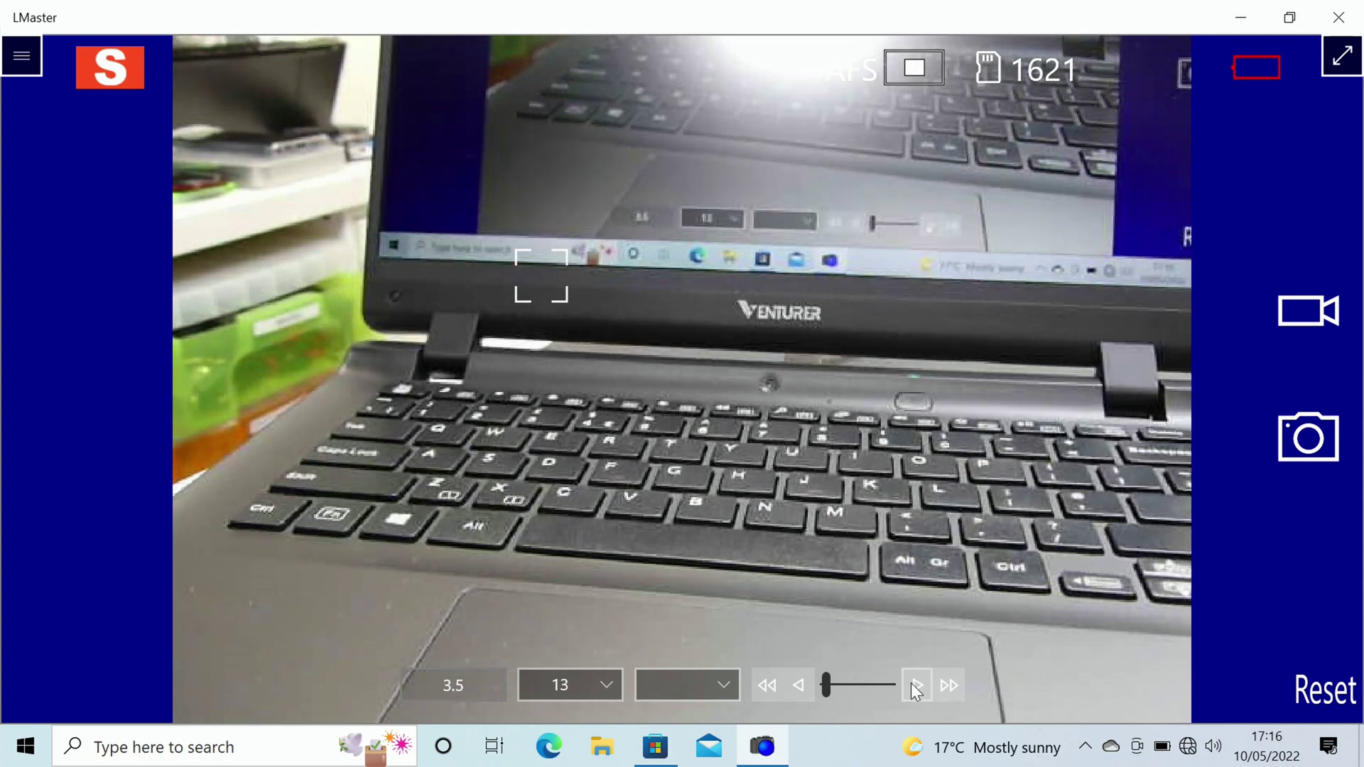
pyautogui.click(915, 685)
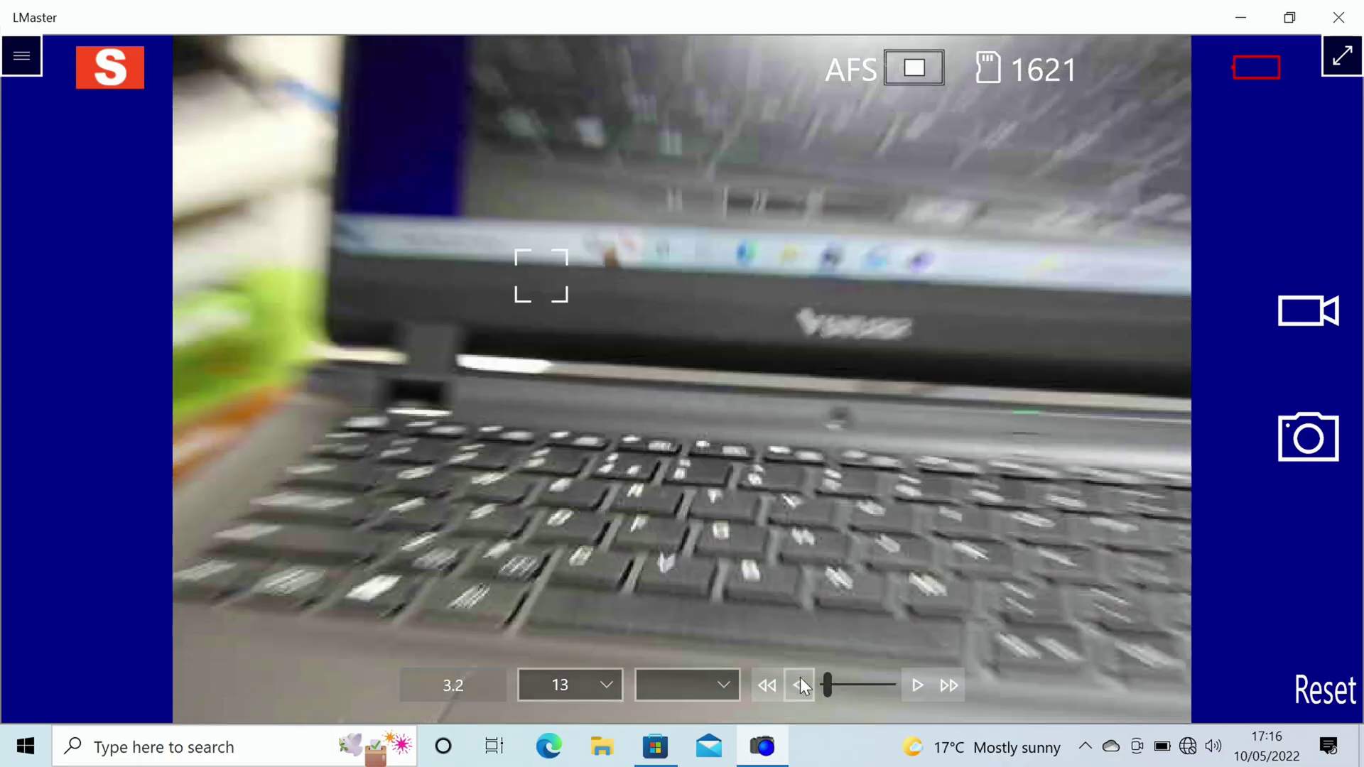
pyautogui.click(799, 684)
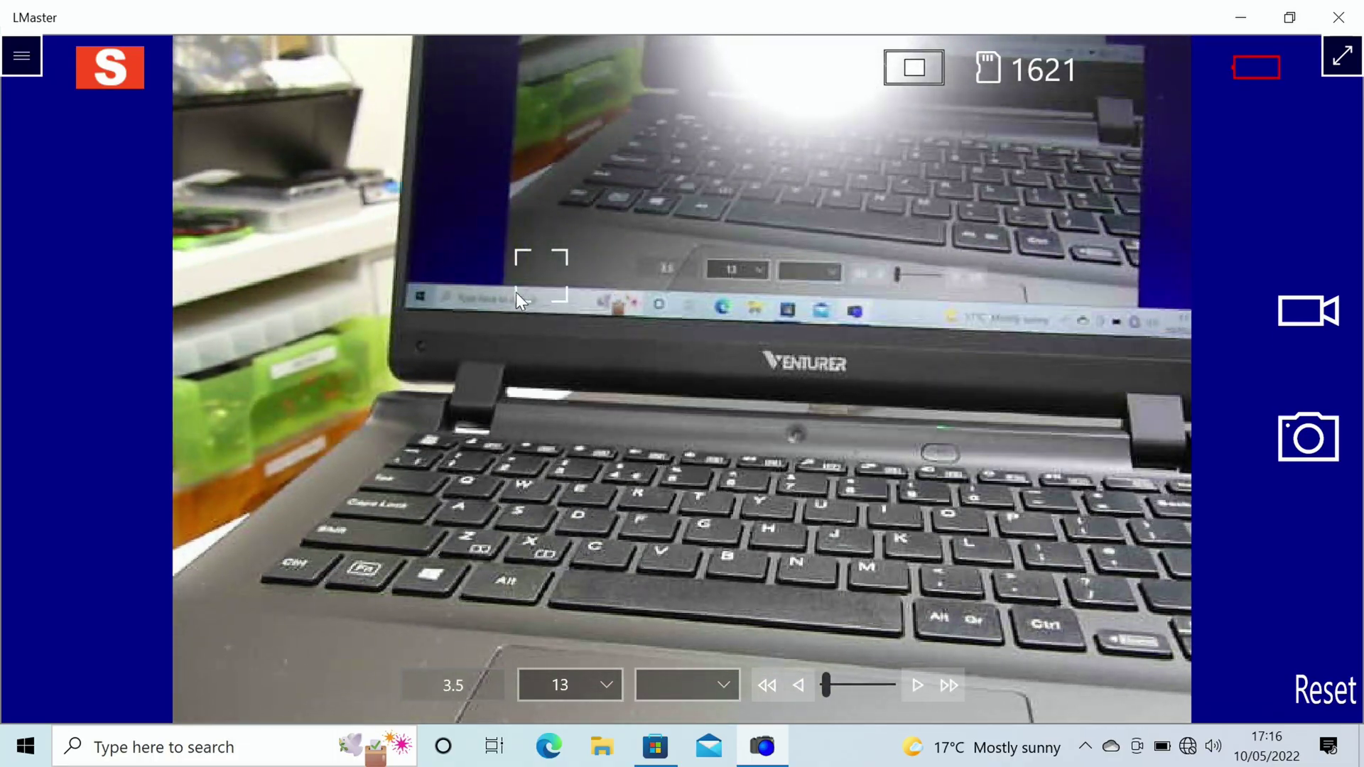
# - Move the focus area onto the keyboard and the Alt Gr key, then reset it to centre
pyautogui.click(813, 511)
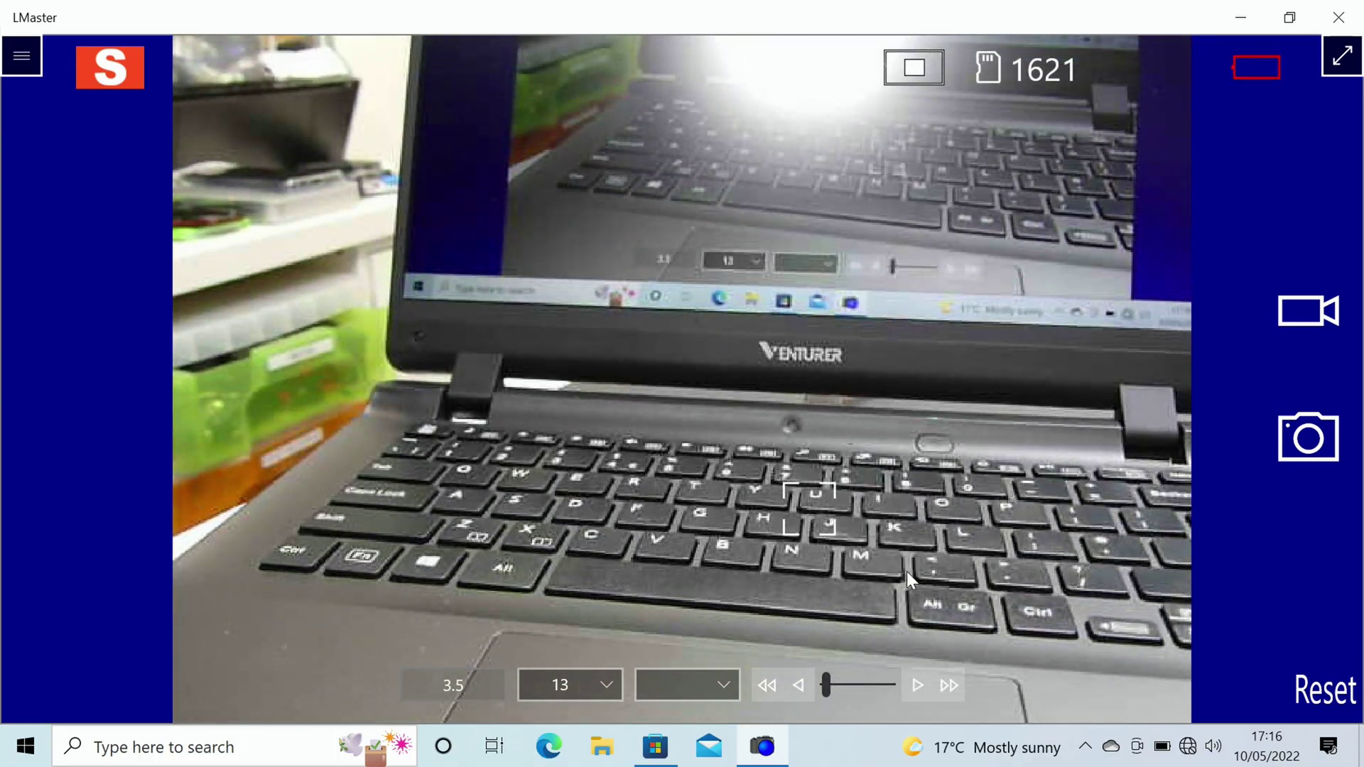
pyautogui.click(936, 592)
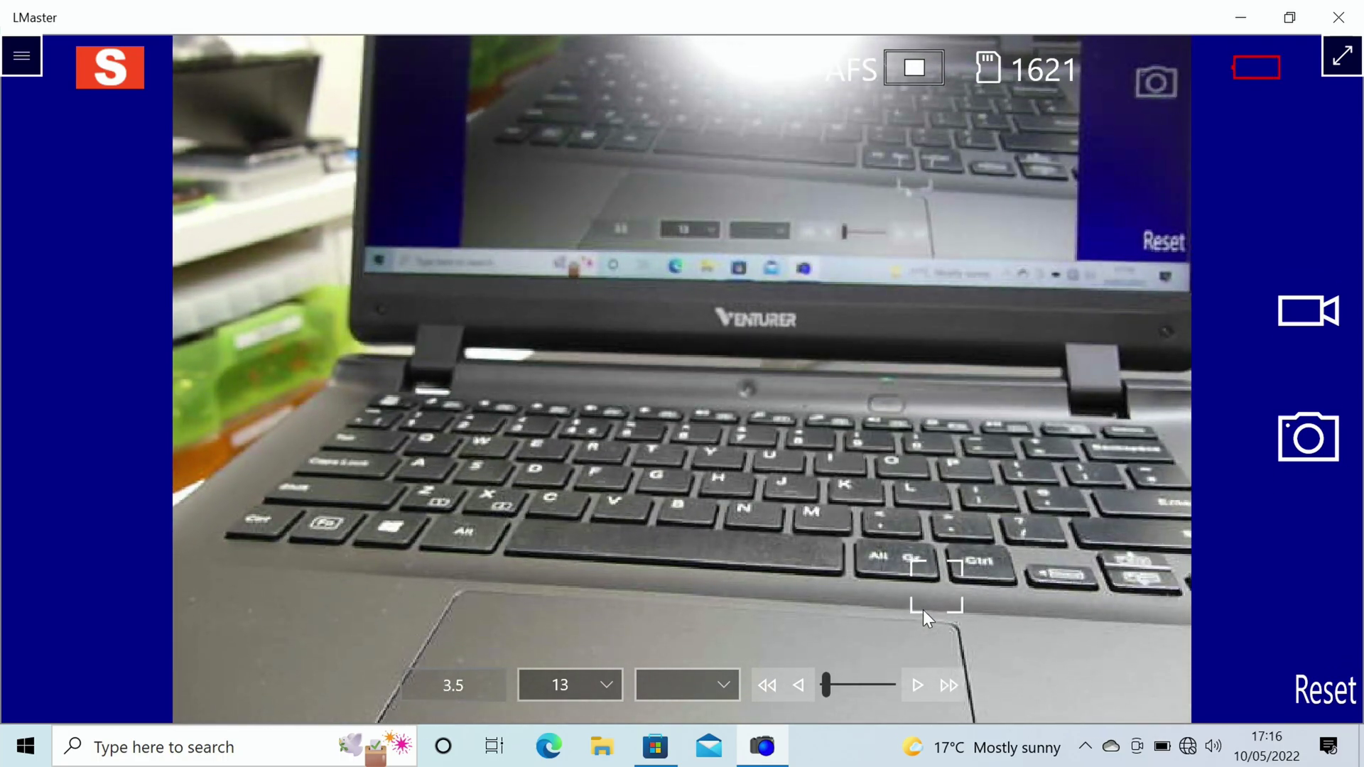
pyautogui.click(1322, 691)
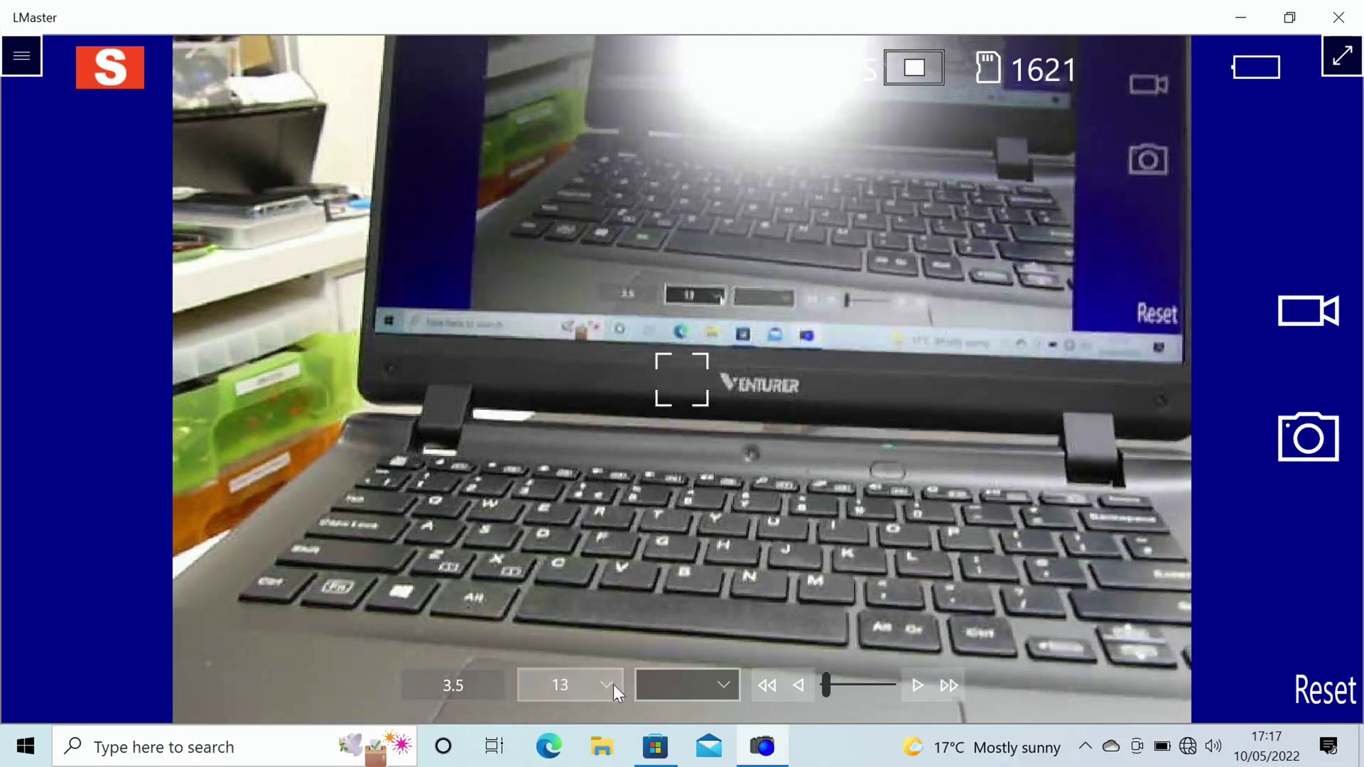
# - Pick 60 from the shutter speed dropdown and i.Auto from the top of the ISO list
pyautogui.click(612, 684)
pyautogui.click(548, 453)
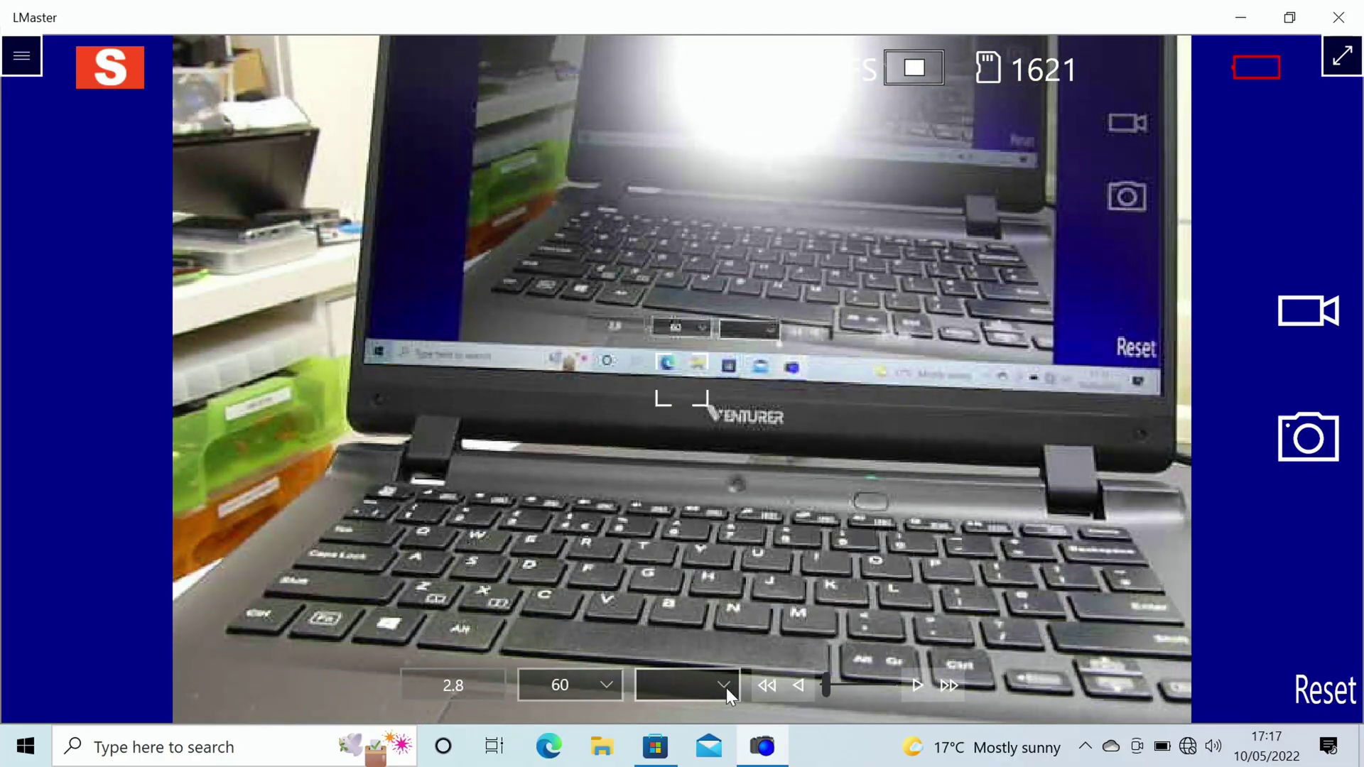
pyautogui.click(725, 686)
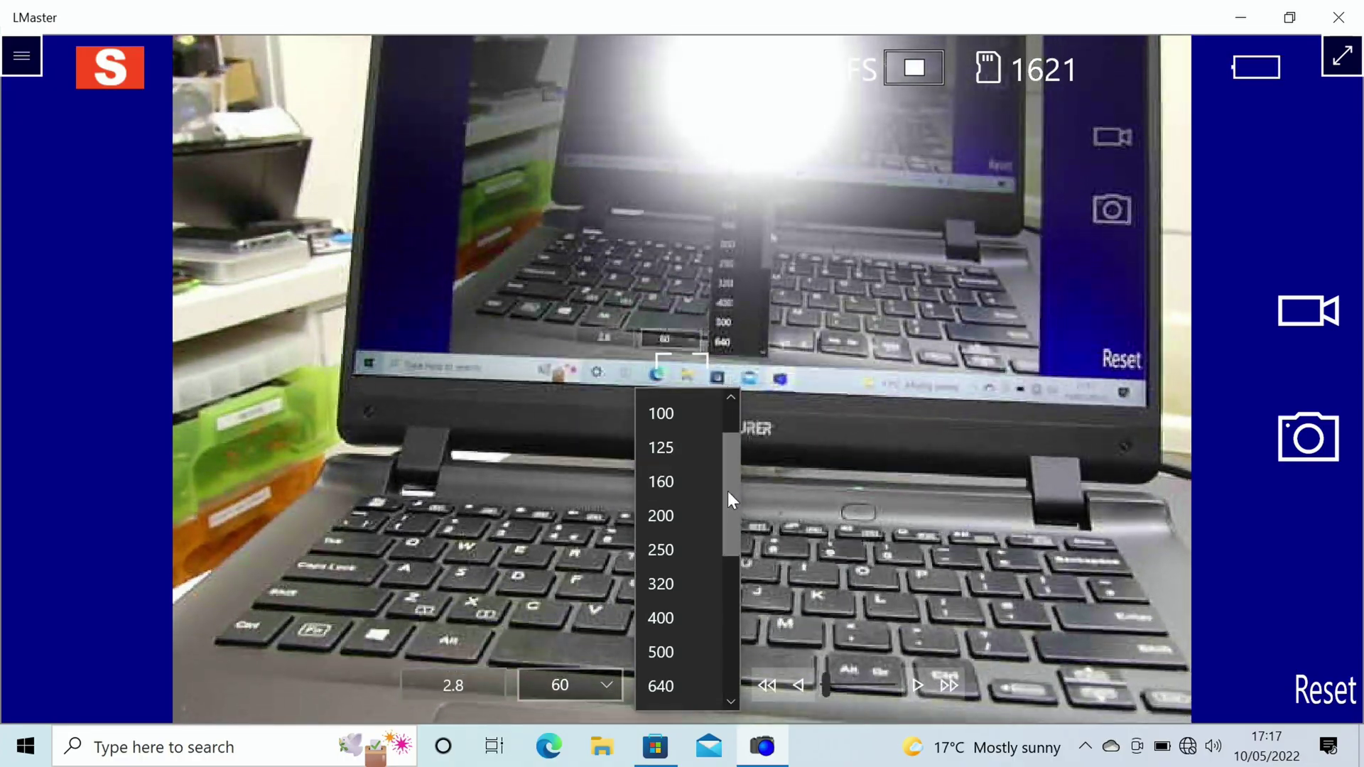
pyautogui.moveTo(727, 492); pyautogui.dragTo(740, 423)
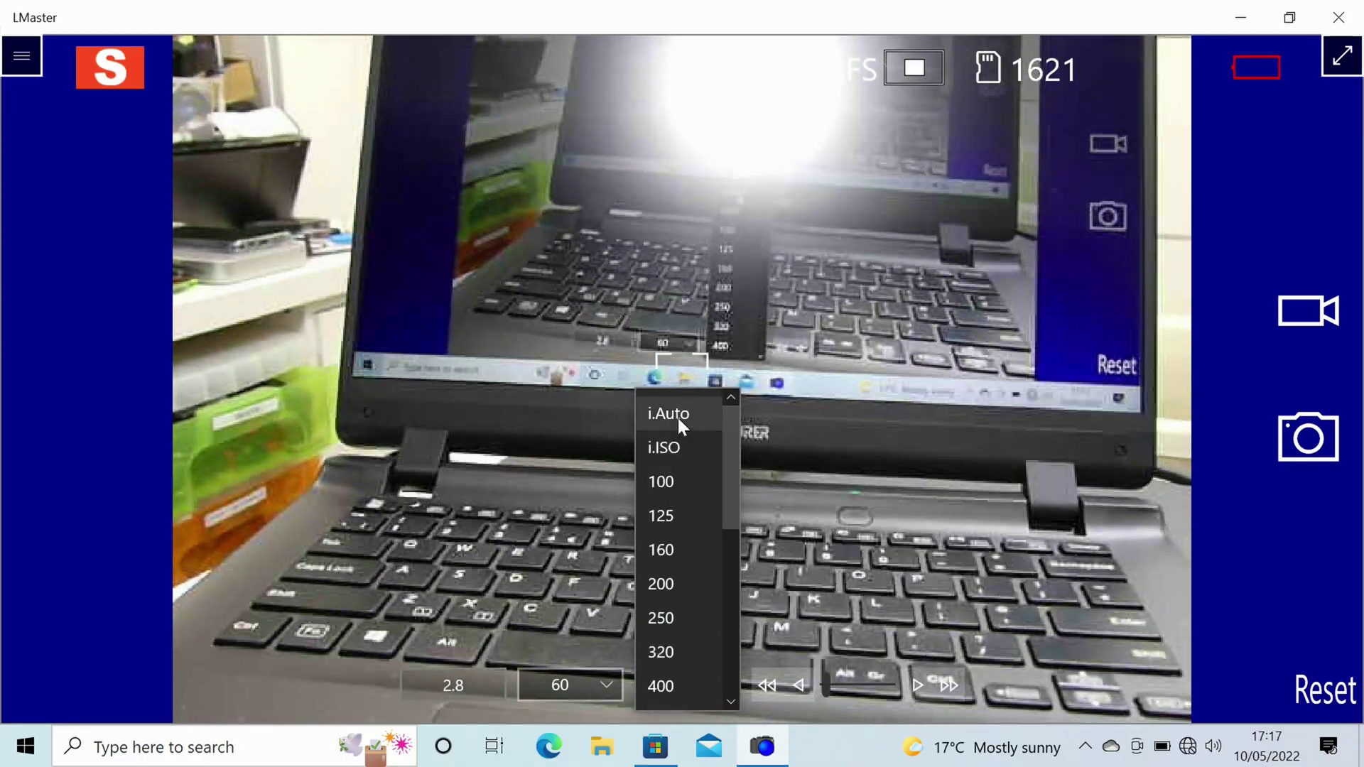
pyautogui.click(678, 417)
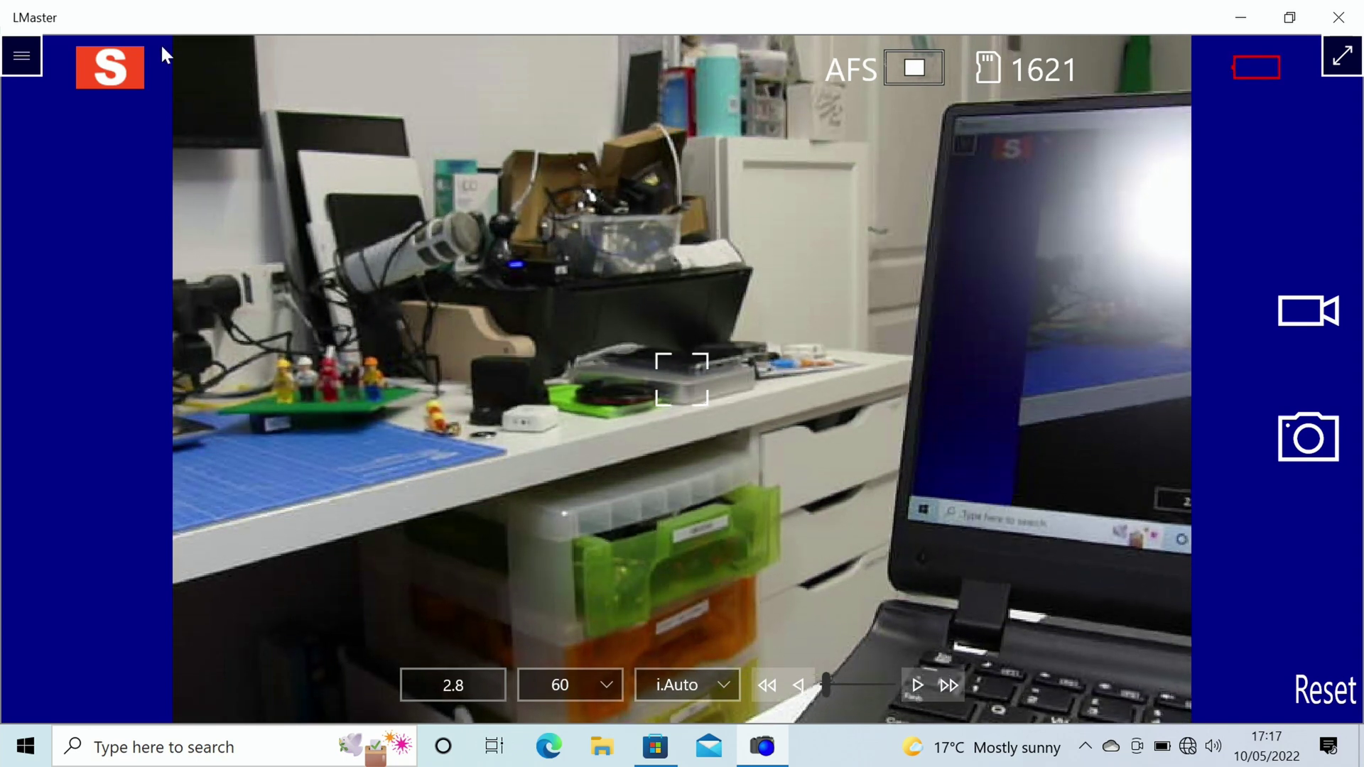